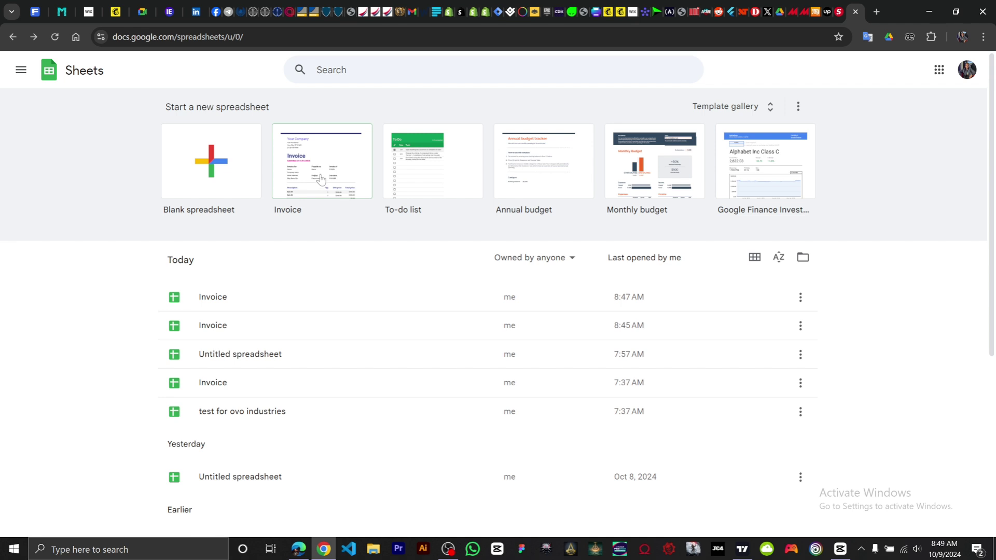
# Create a new spreadsheet from the Invoice template in the template gallery
pyautogui.click(320, 179)
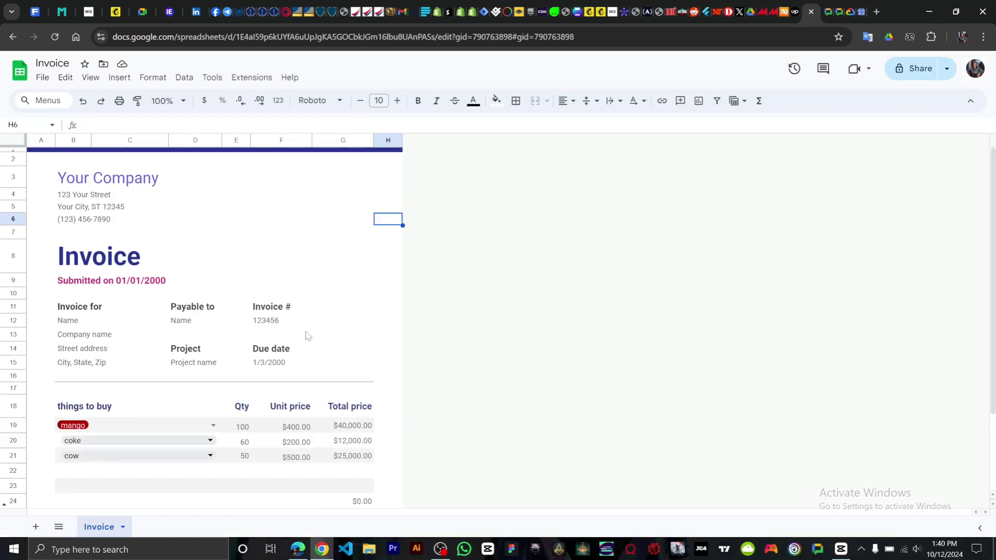
# Add a new sheet and rename it 'Pricelist'
pyautogui.click(35, 527)
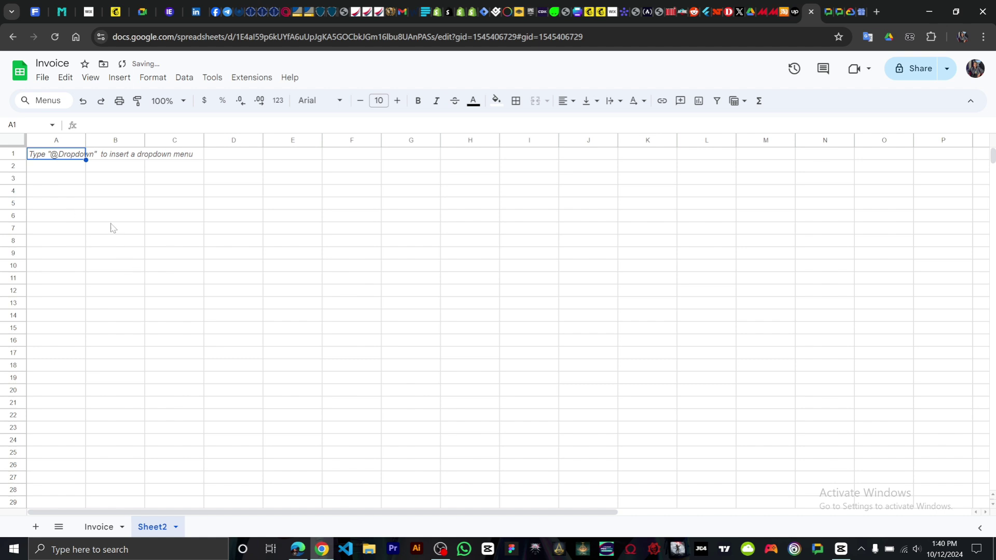
pyautogui.click(706, 490)
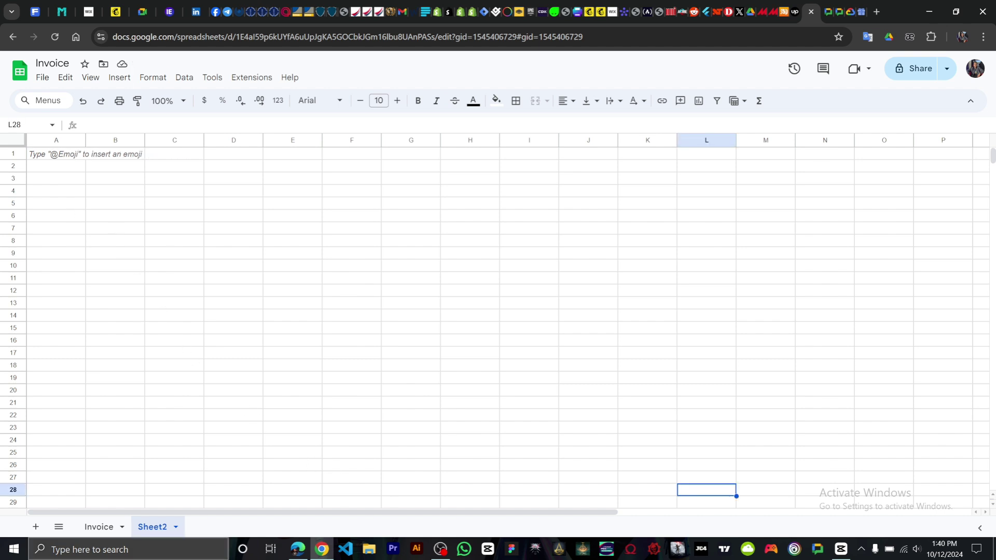
pyautogui.rightClick(164, 527)
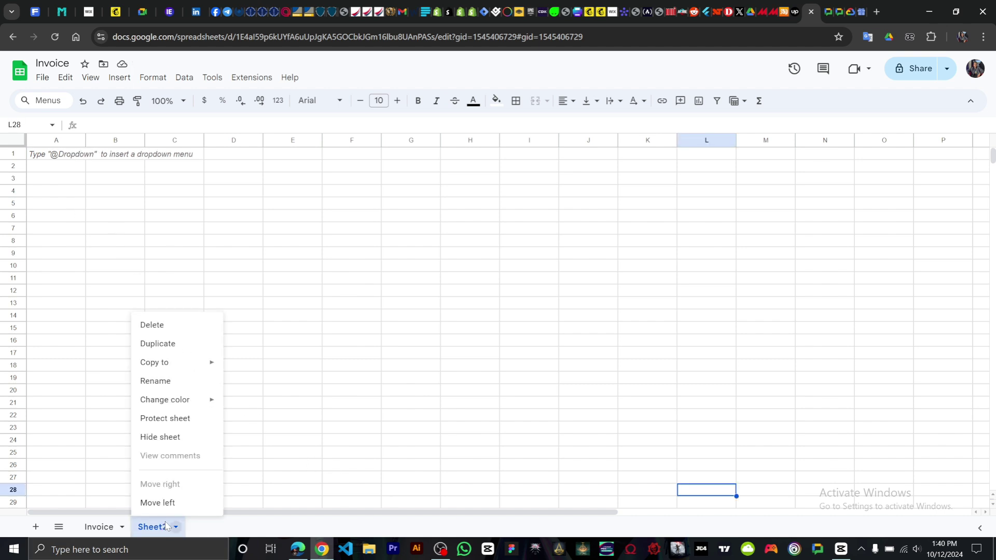
pyautogui.click(176, 382)
pyautogui.write('P')
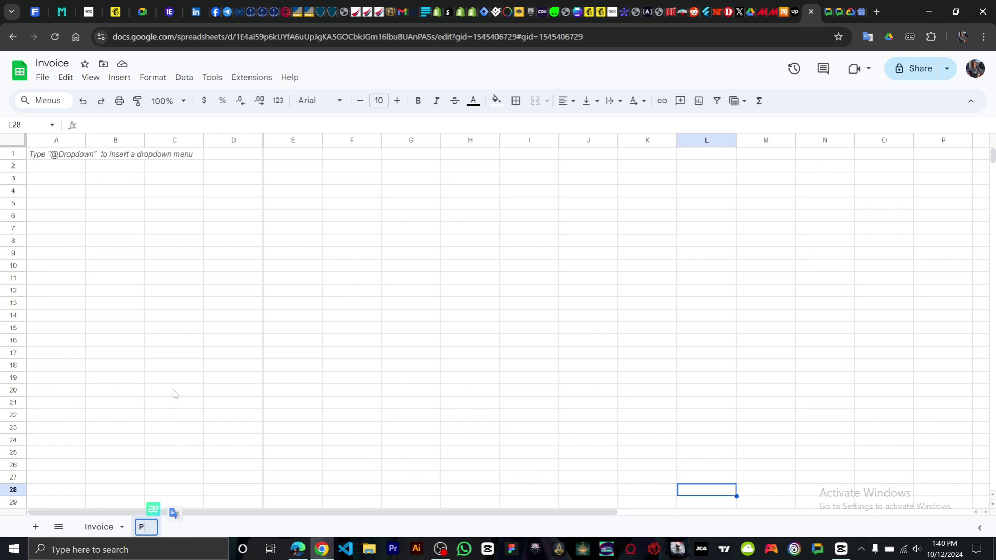
pyautogui.write('ricelist')
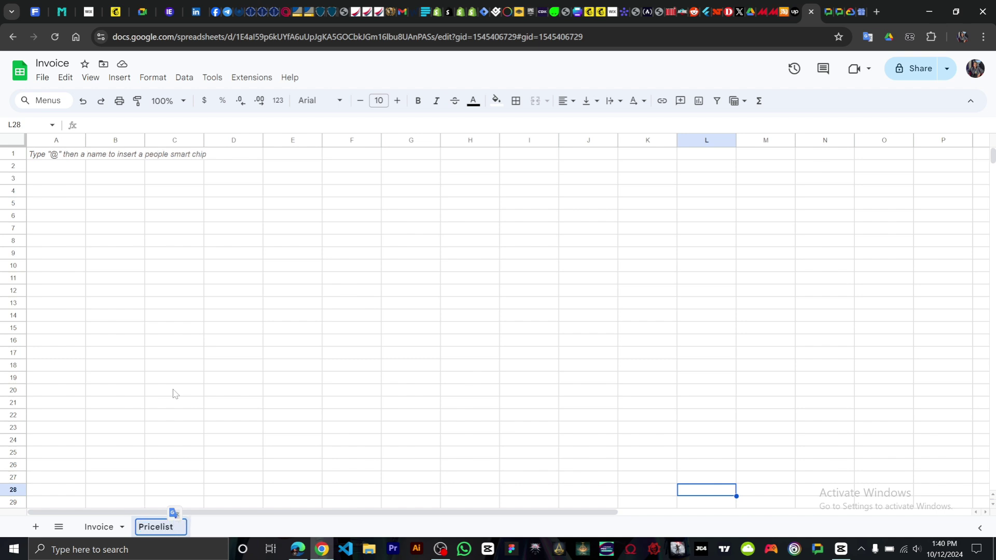
pyautogui.press('Return')
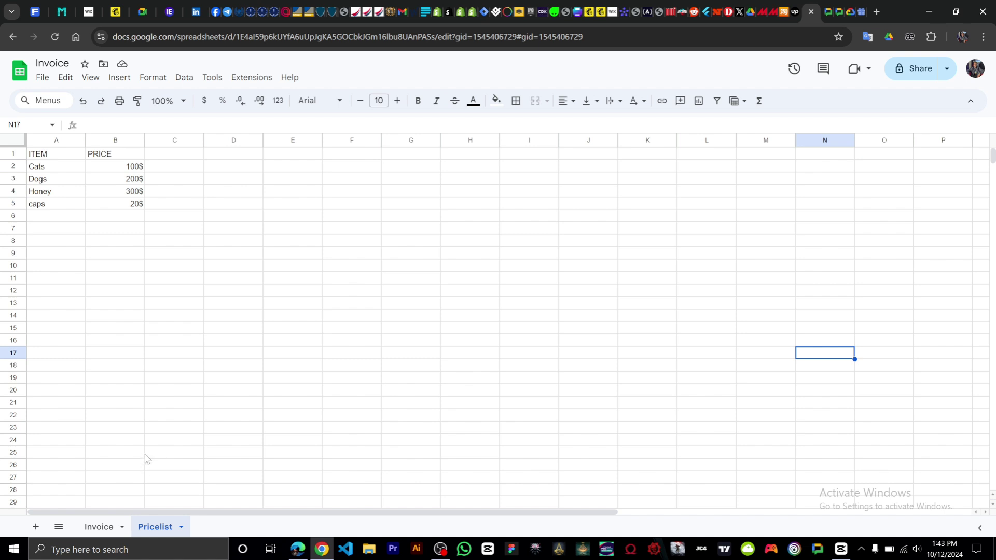
# On the Invoice sheet, undo the existing item dropdowns and select the Item1 cell B19:D19
pyautogui.click(109, 527)
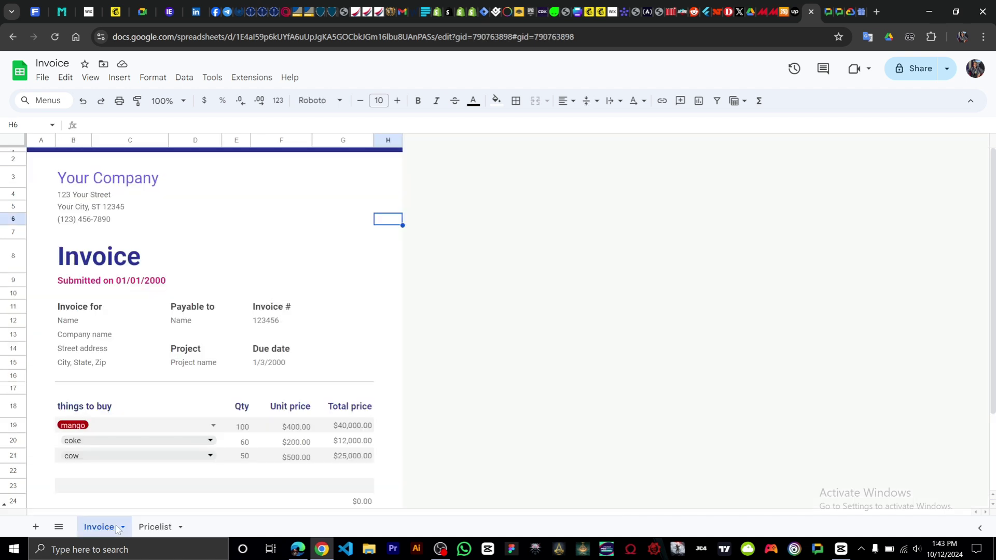
pyautogui.hotkey('ctrl', 'z')
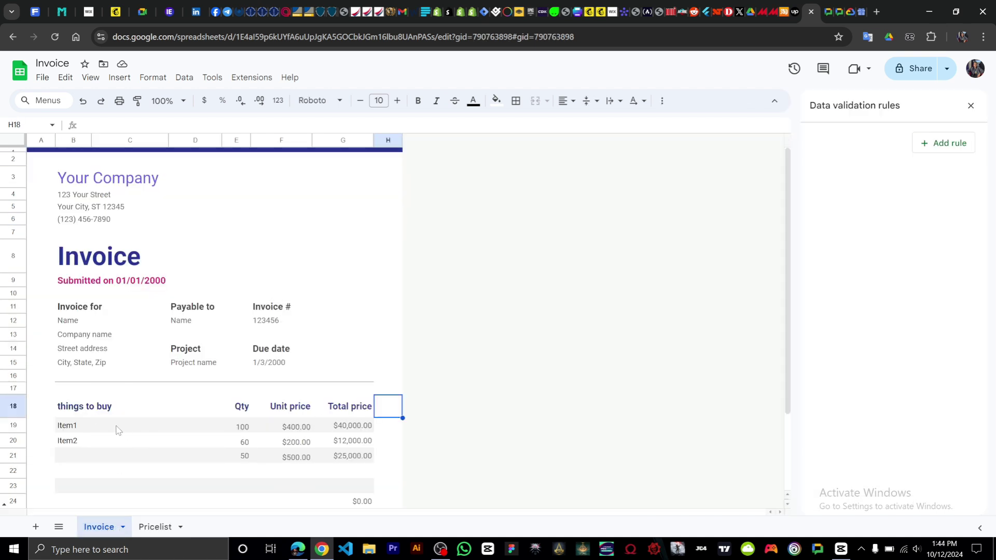
pyautogui.moveTo(50, 415); pyautogui.dragTo(171, 461)
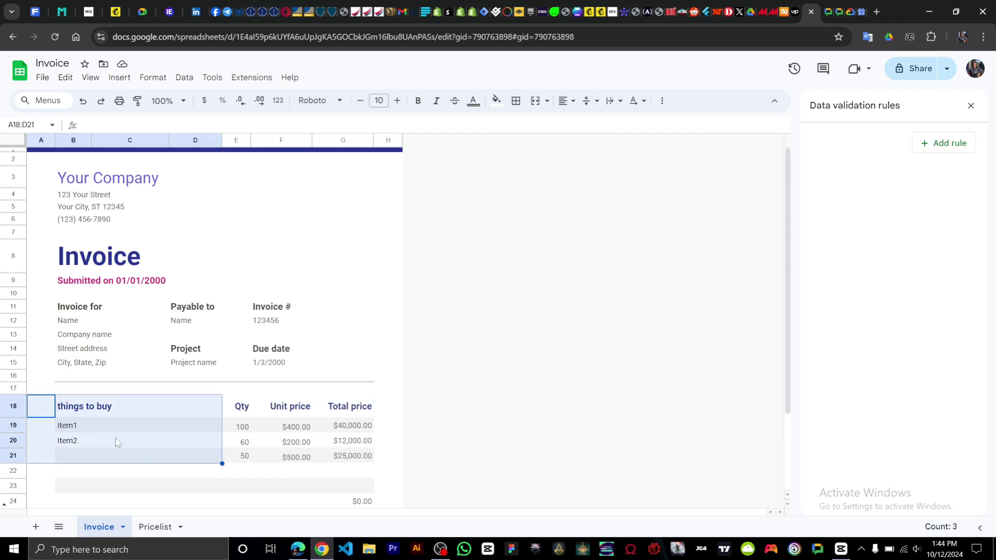
pyautogui.click(101, 426)
pyautogui.moveTo(52, 415); pyautogui.dragTo(244, 470)
pyautogui.click(391, 410)
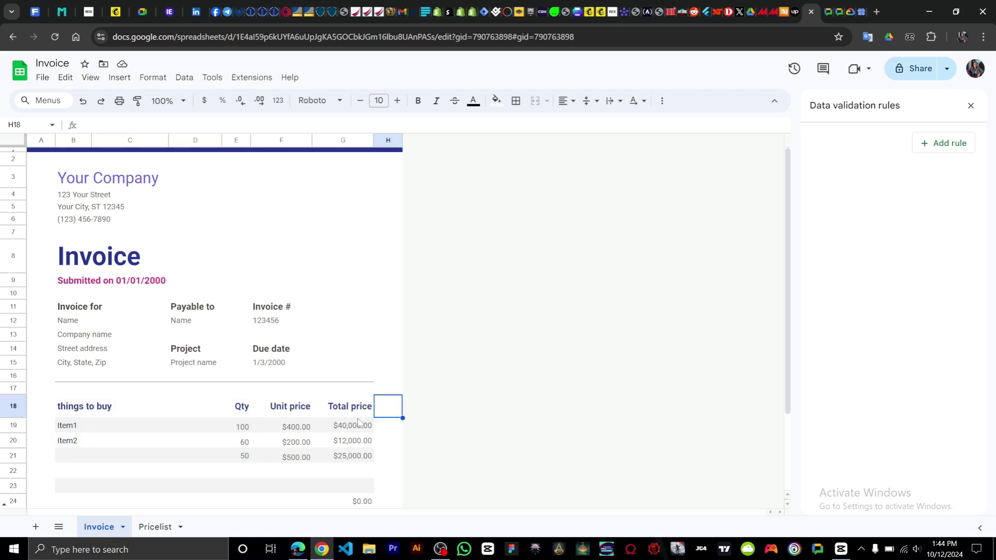
pyautogui.click(100, 430)
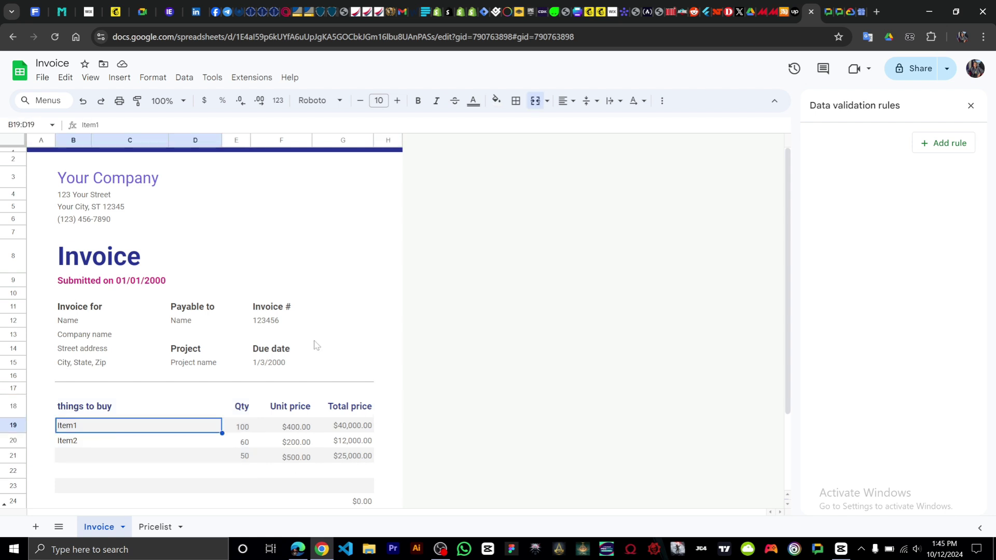
# Add a data validation rule using Dropdown (from a range) criteria for the item cell
pyautogui.click(185, 78)
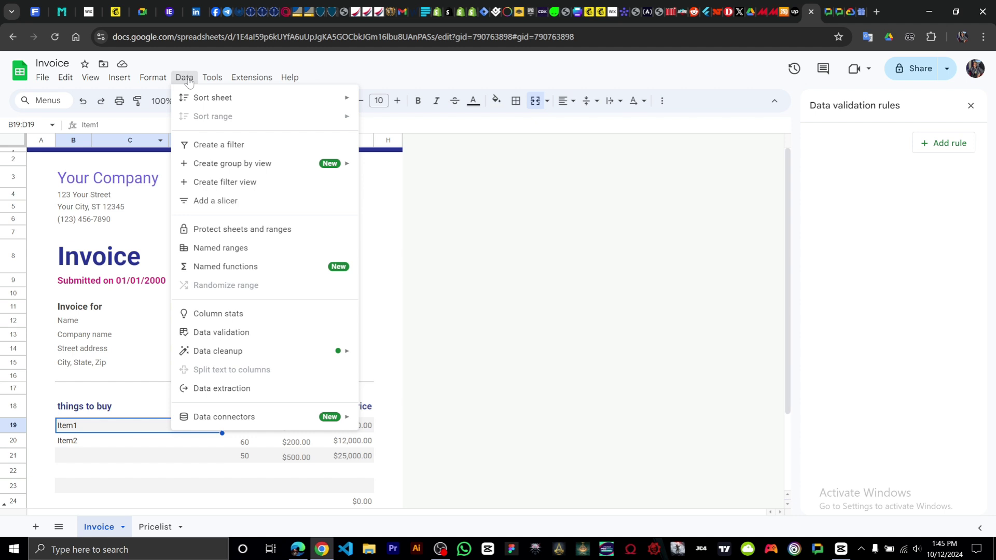
pyautogui.click(247, 334)
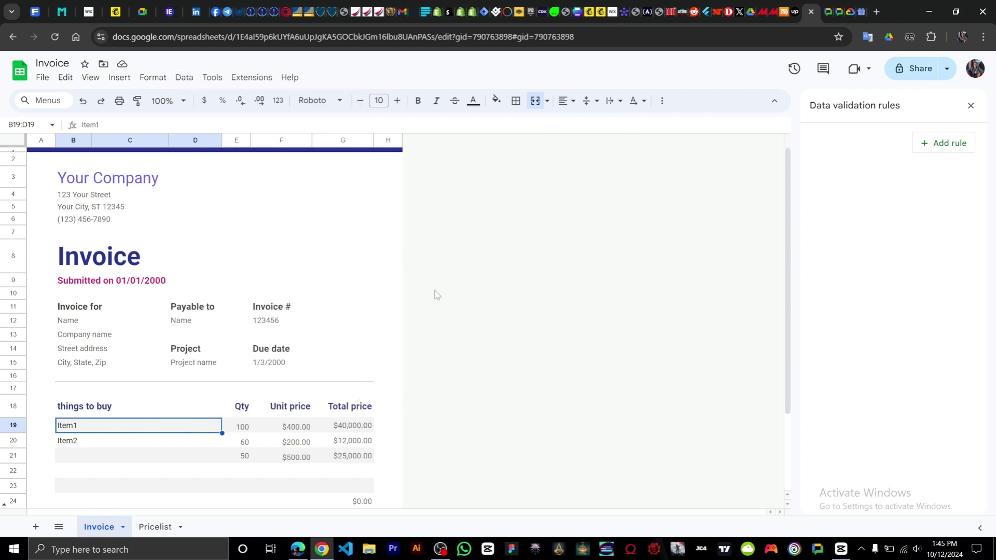
pyautogui.click(941, 145)
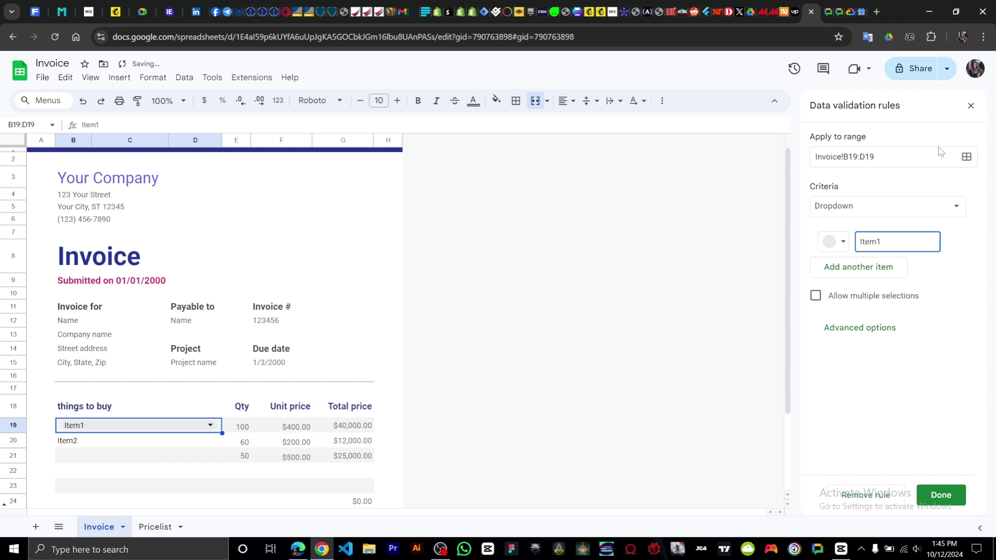
pyautogui.click(954, 209)
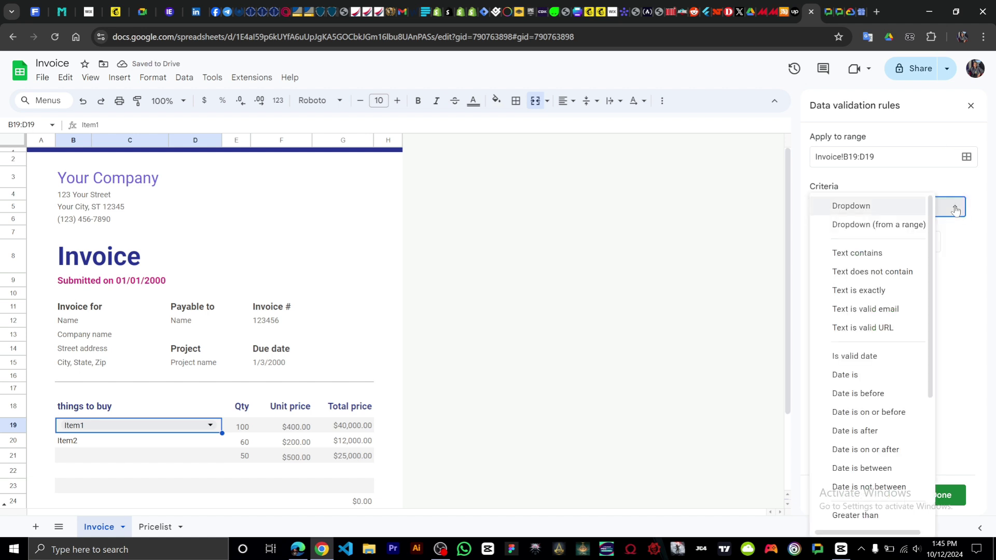
pyautogui.click(897, 228)
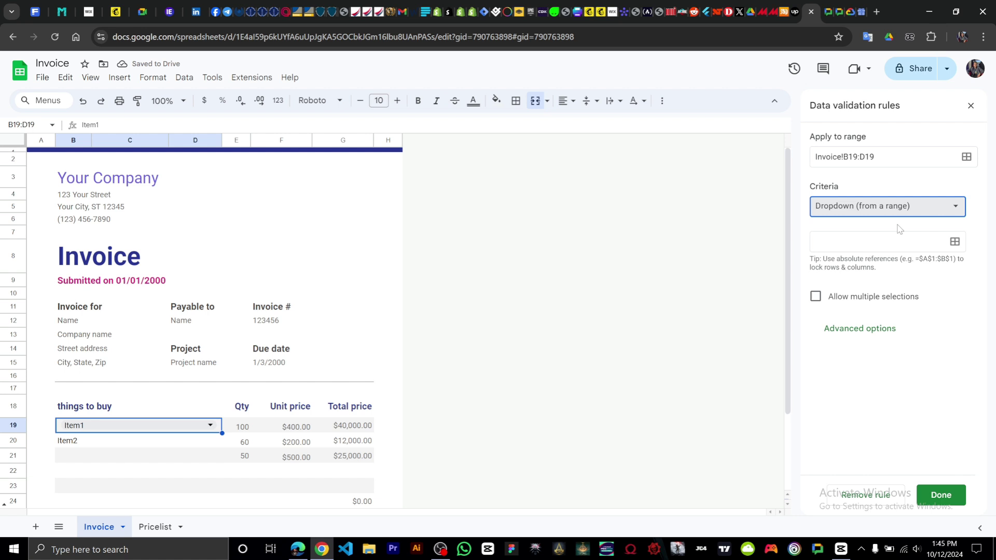
pyautogui.click(954, 242)
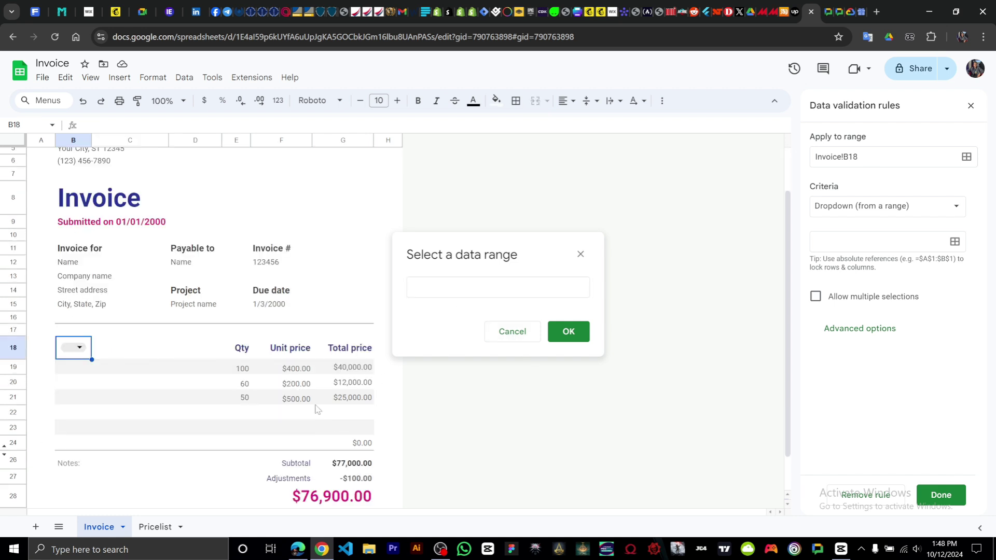
# Set the dropdown's source range to Pricelist!$A$1:$A$6 and apply it
pyautogui.click(155, 527)
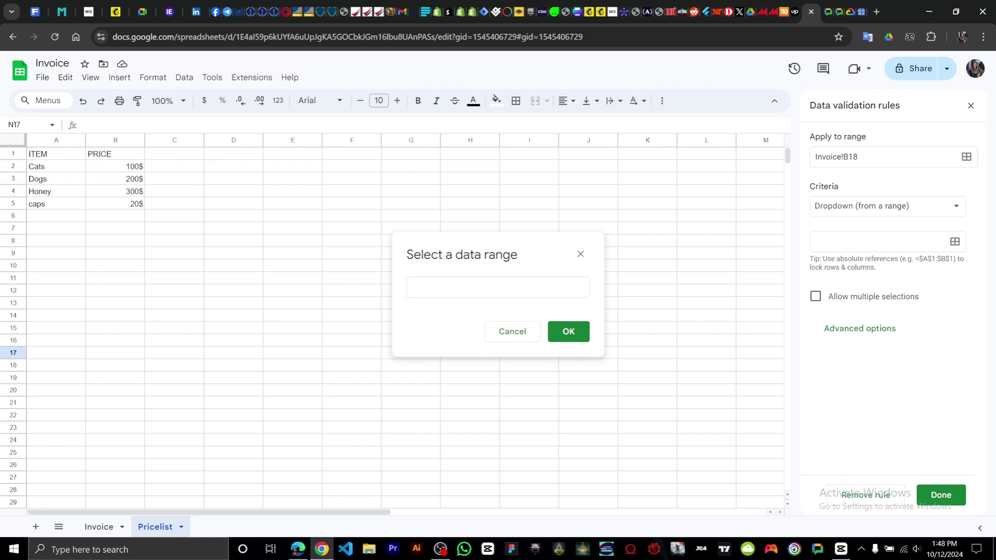
pyautogui.moveTo(32, 158); pyautogui.dragTo(52, 216)
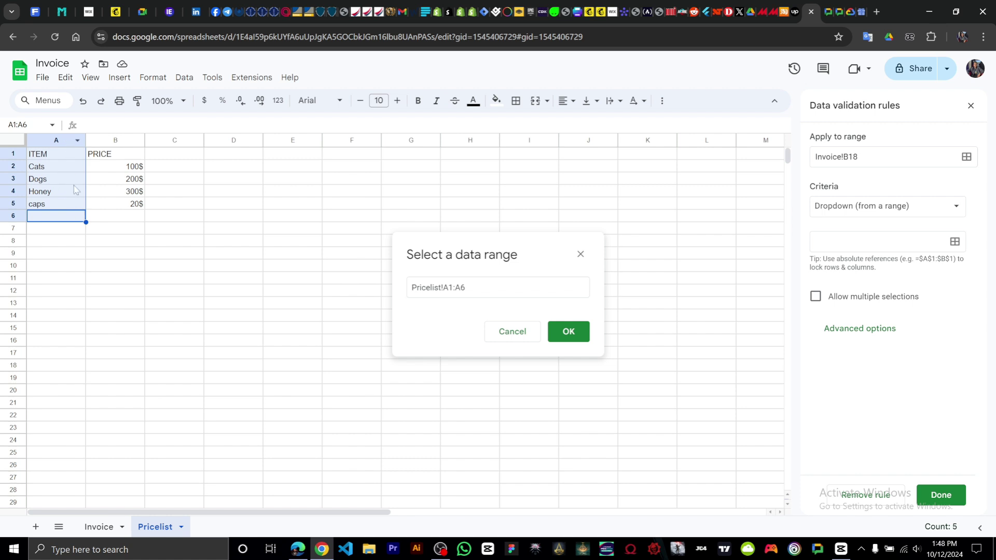
pyautogui.click(568, 332)
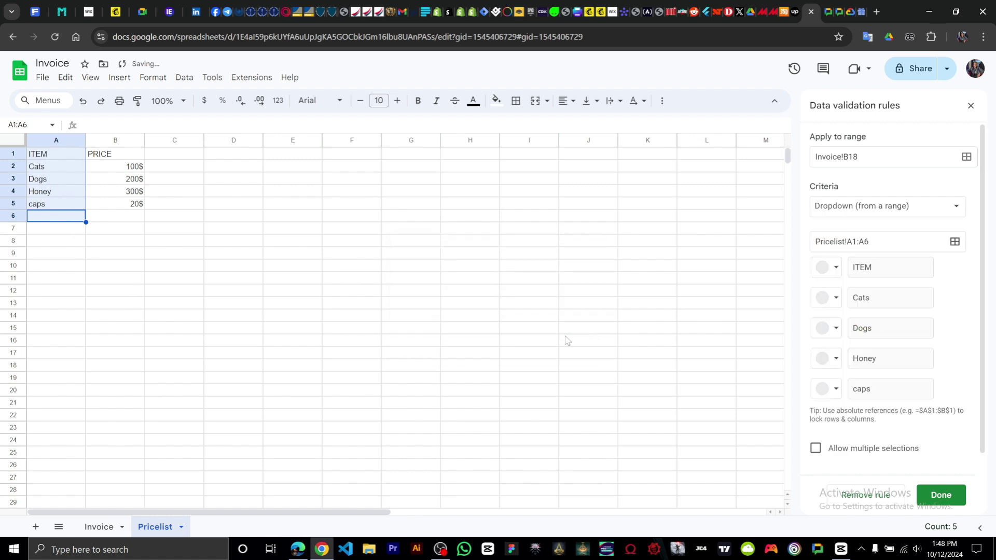
pyautogui.click(98, 526)
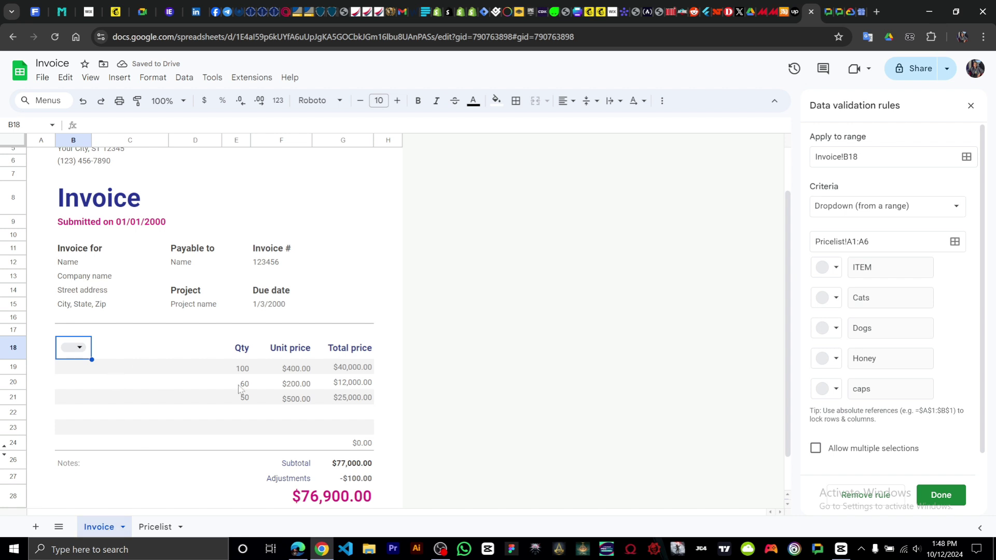
pyautogui.press('Down')
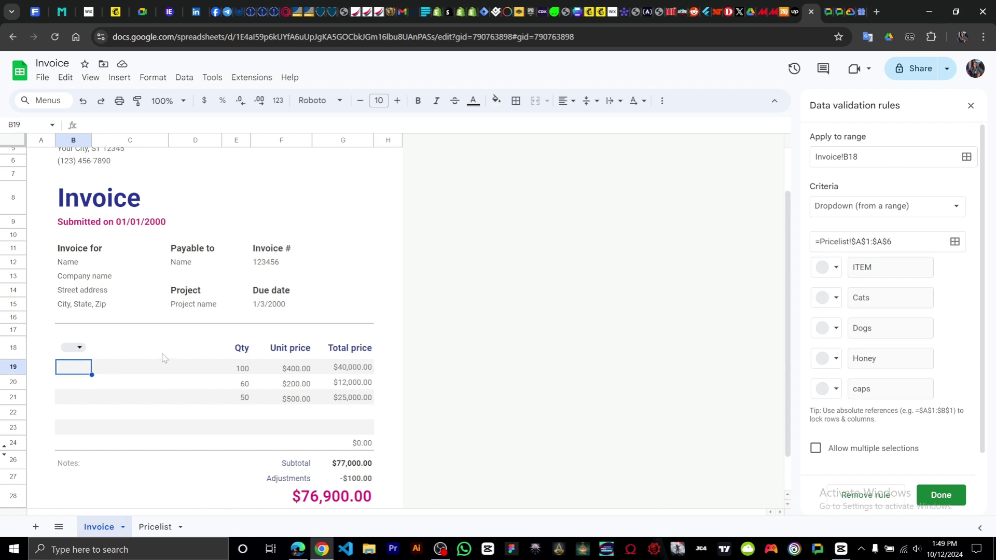
# Try Cats, Dogs and Honey in the B18 dropdown, then copy the Honey dropdown into C18
pyautogui.click(78, 348)
pyautogui.click(76, 389)
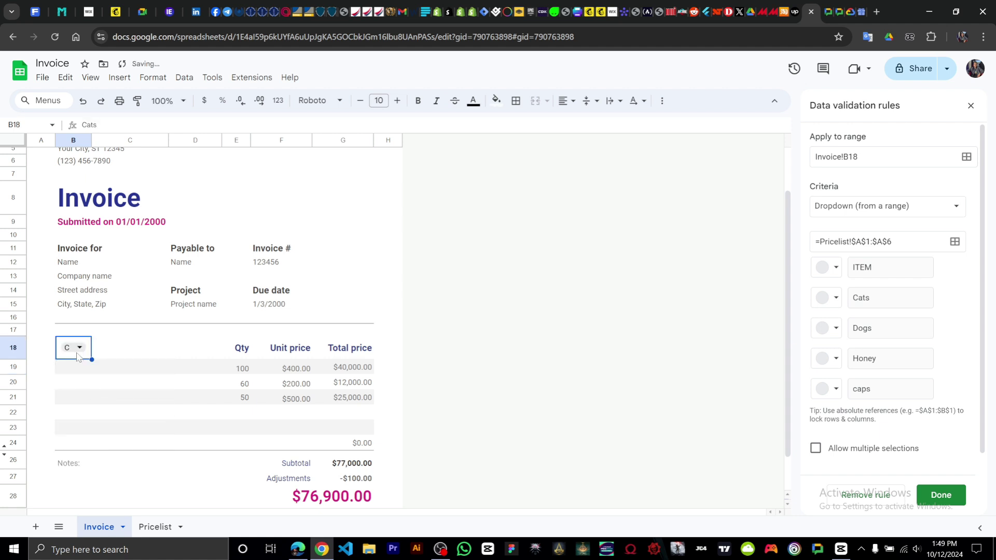
pyautogui.click(88, 351)
pyautogui.click(91, 407)
pyautogui.click(85, 352)
pyautogui.click(92, 422)
pyautogui.moveTo(91, 359); pyautogui.dragTo(140, 360)
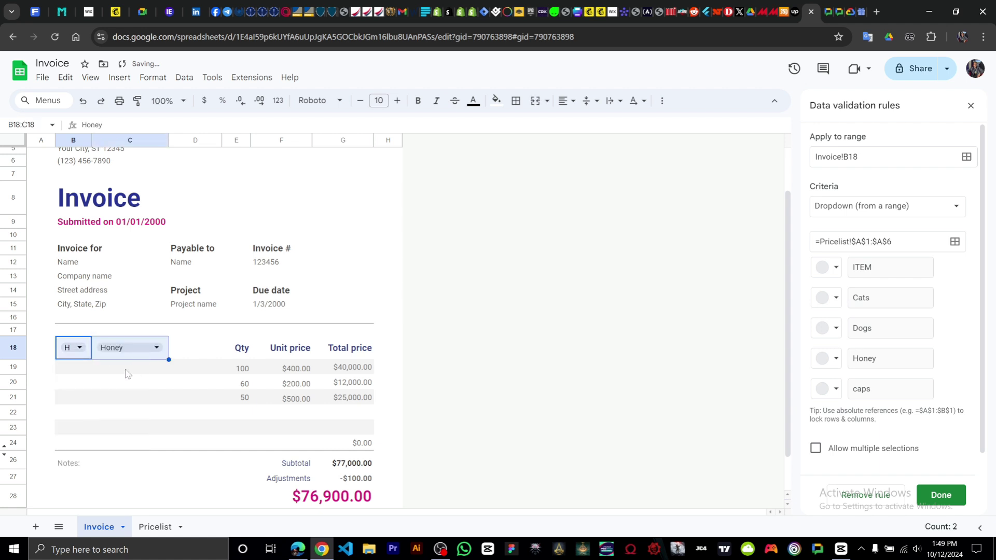
# Choose Dogs in C18 and bring up the B19:C19 dropdown rule for editing
pyautogui.click(154, 352)
pyautogui.click(145, 407)
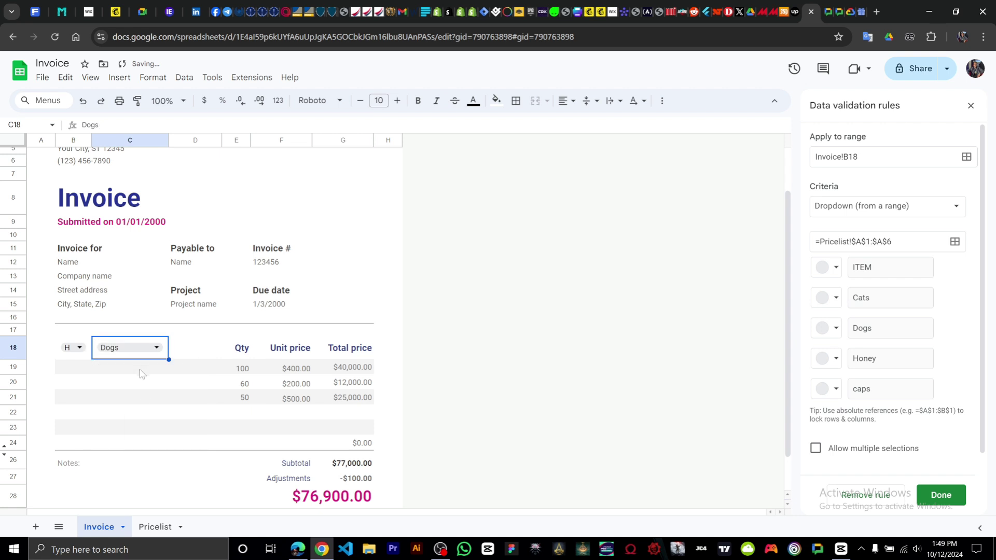
pyautogui.doubleClick(143, 352)
pyautogui.click(145, 405)
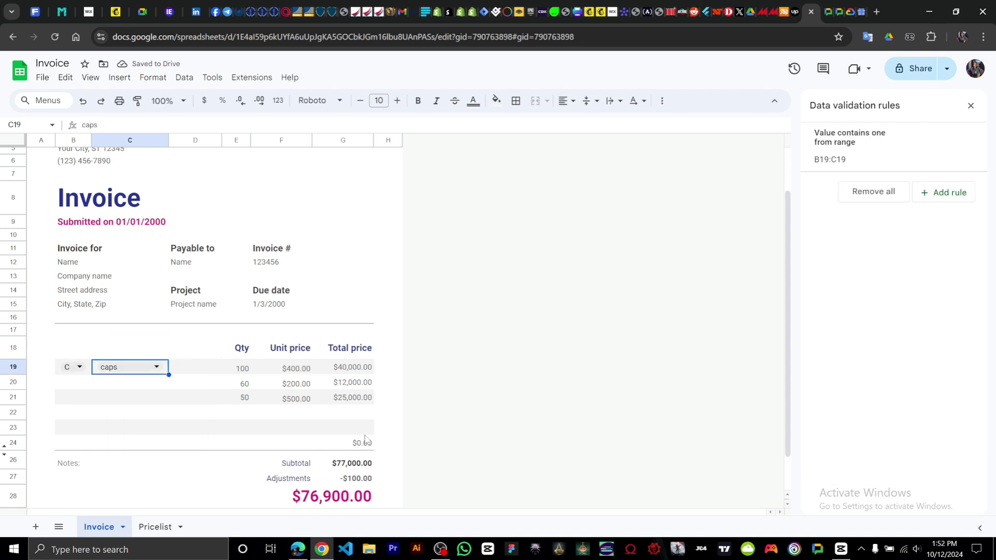
pyautogui.click(664, 480)
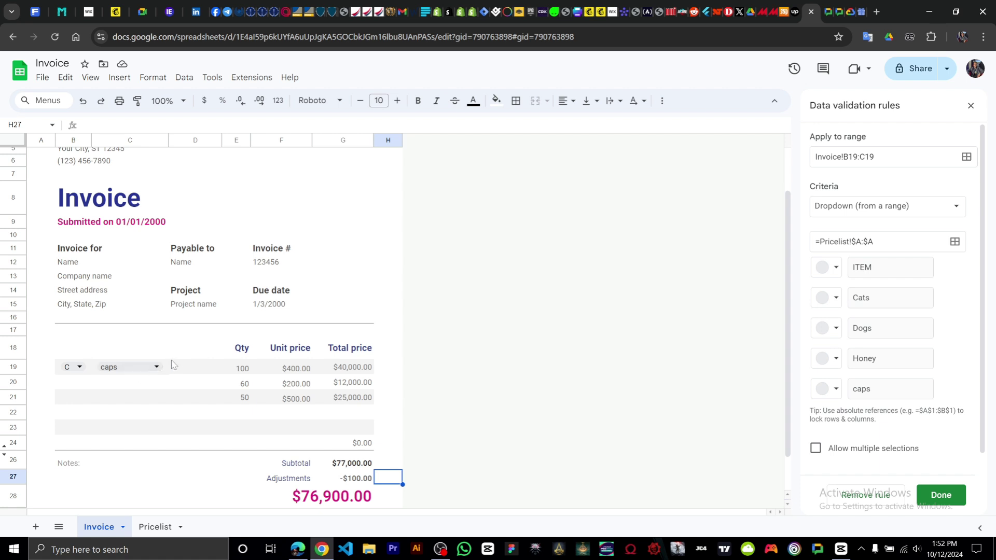
# Set the B19:C19 dropdown display style to Arrow and check the C19 list
pyautogui.scroll(-1, 884, 337)
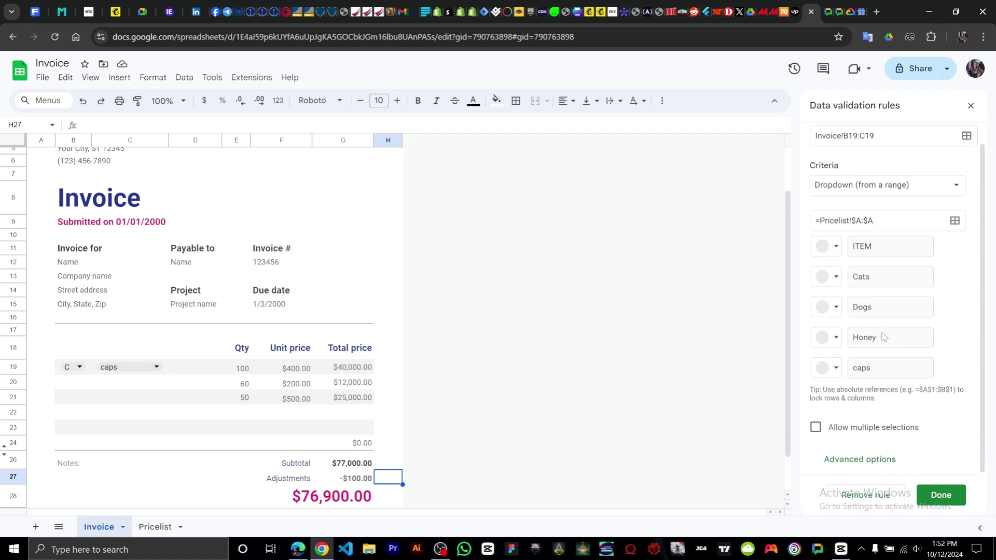
pyautogui.click(874, 464)
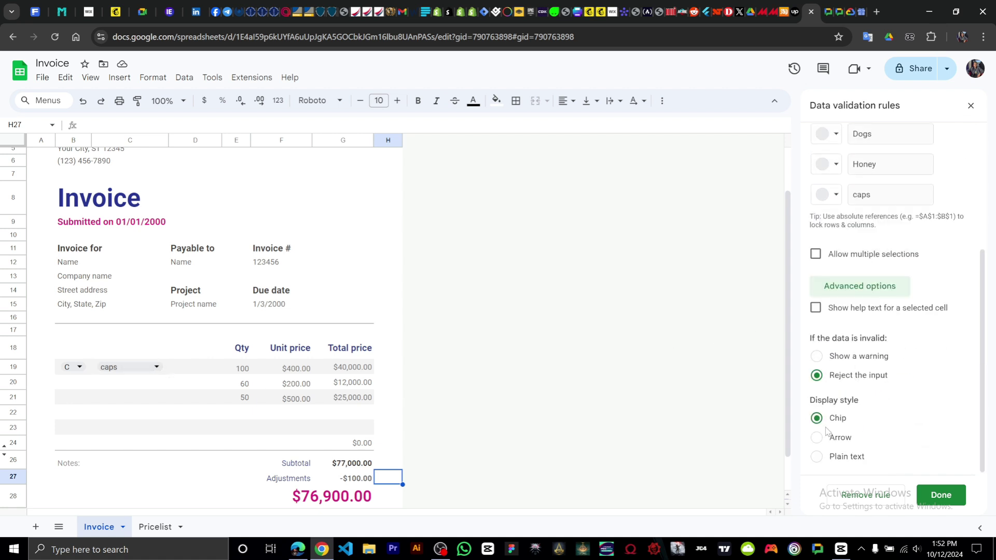
pyautogui.click(817, 438)
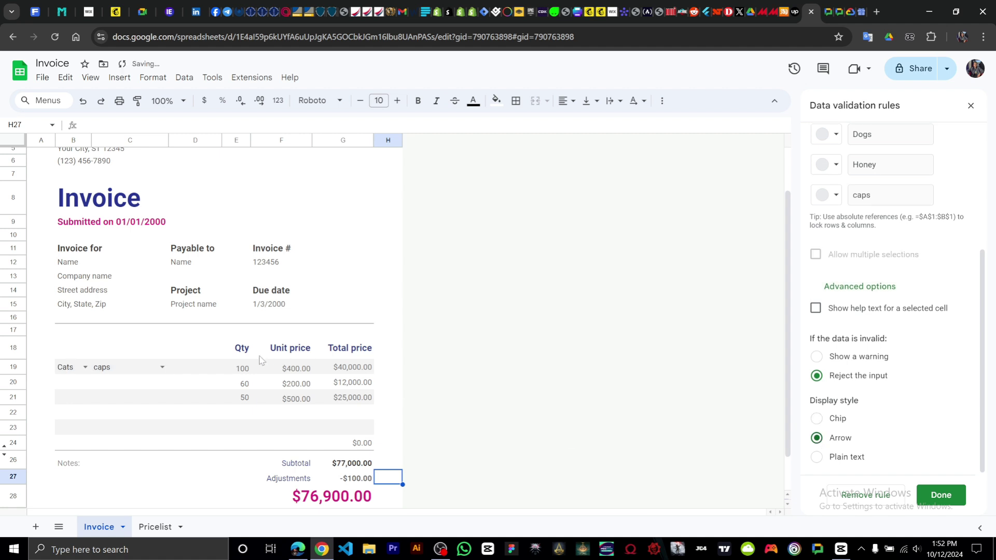
pyautogui.click(162, 367)
pyautogui.click(190, 372)
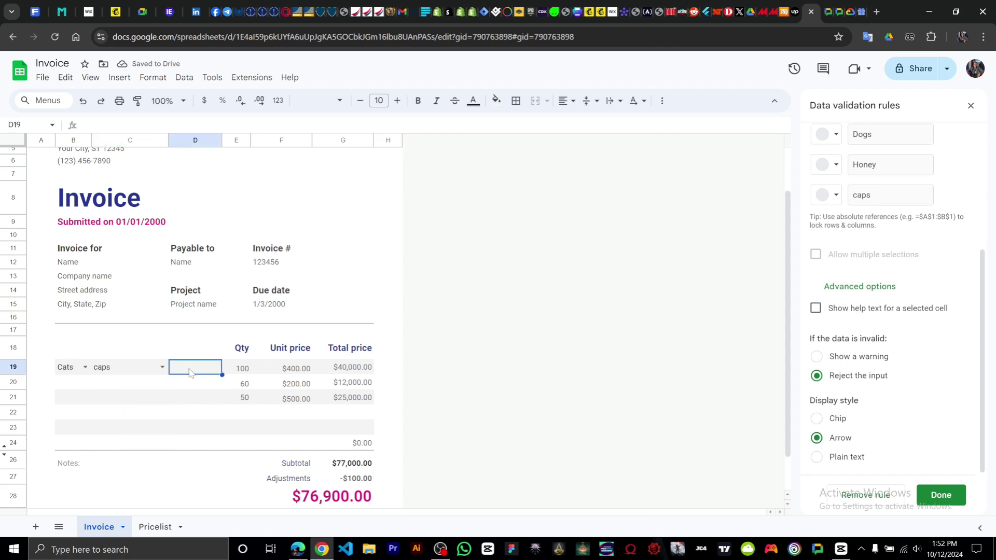
# Save the dropdown rule and start =VLOOKUP(b19, in F19
pyautogui.click(938, 497)
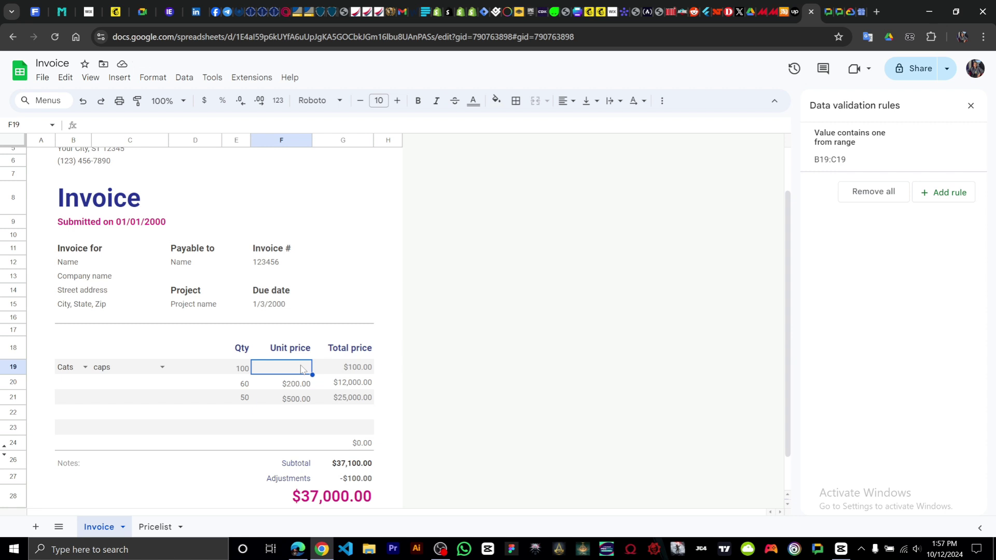
pyautogui.write('=')
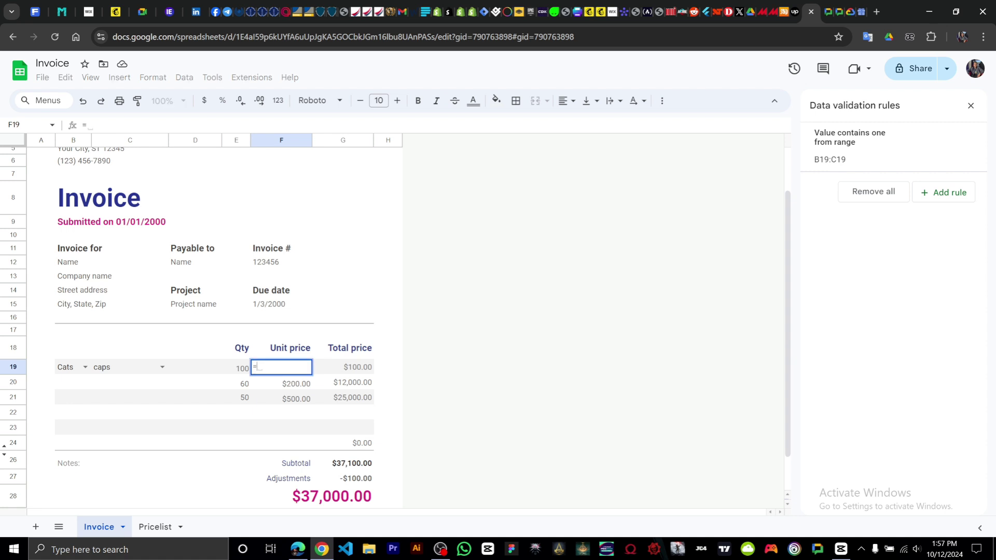
pyautogui.write('vlo')
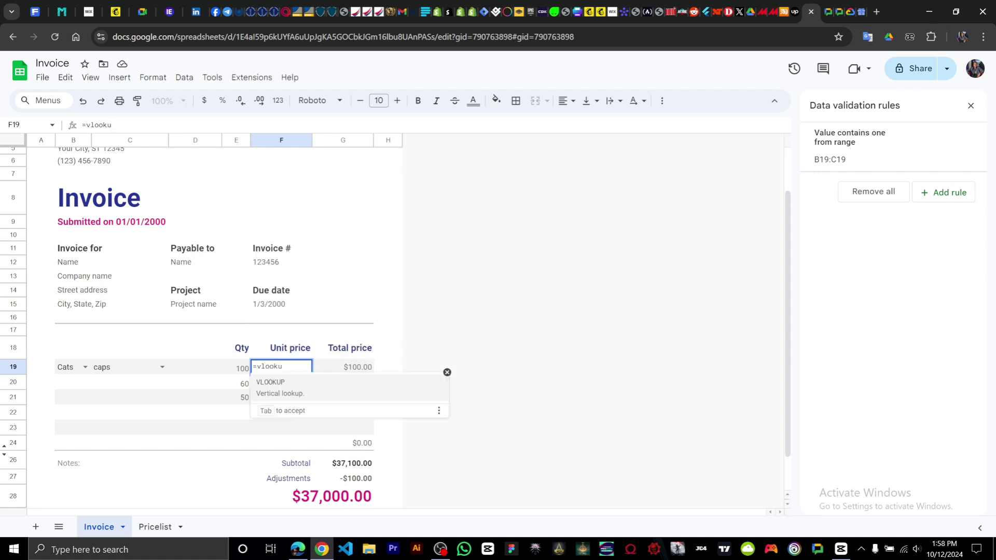
pyautogui.write('oku')
pyautogui.click(284, 382)
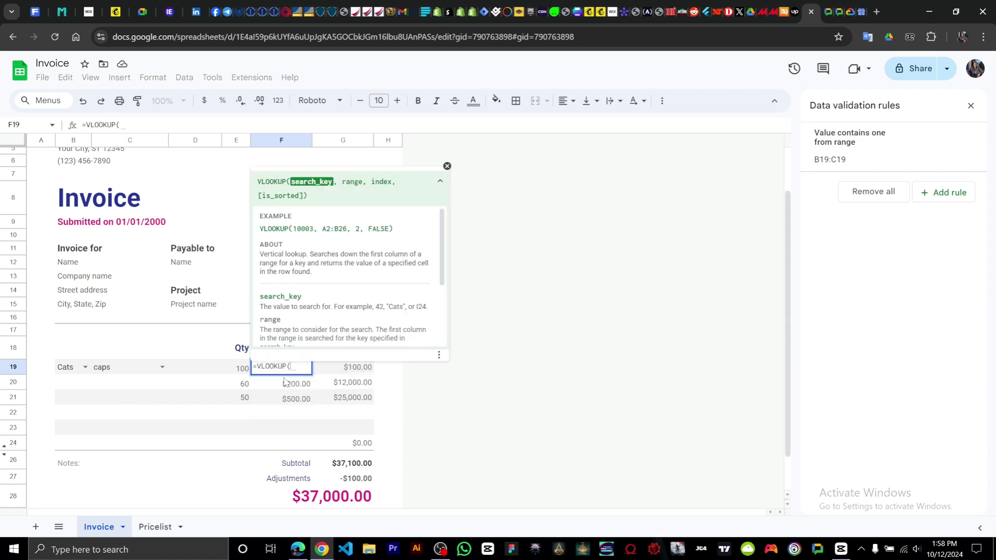
pyautogui.write('b19')
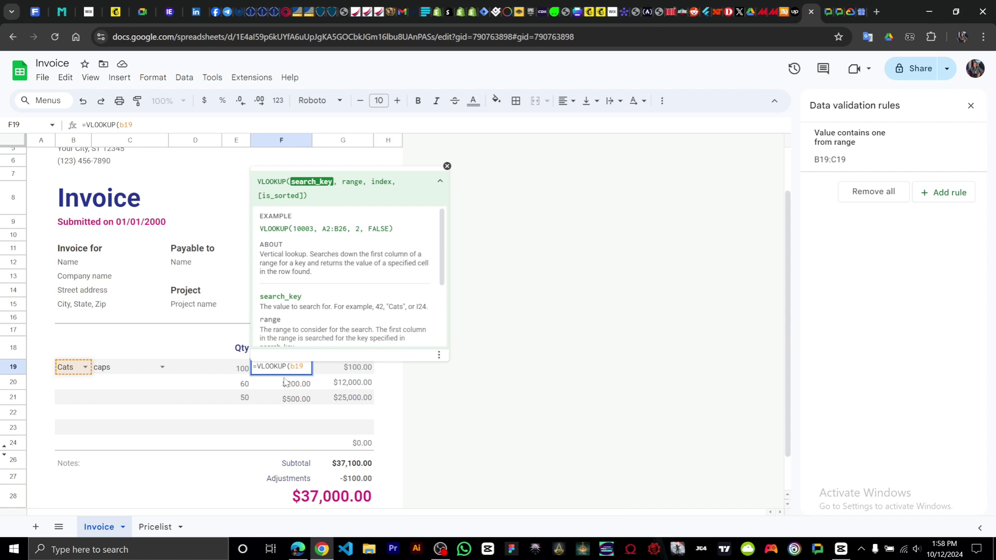
pyautogui.write(',')
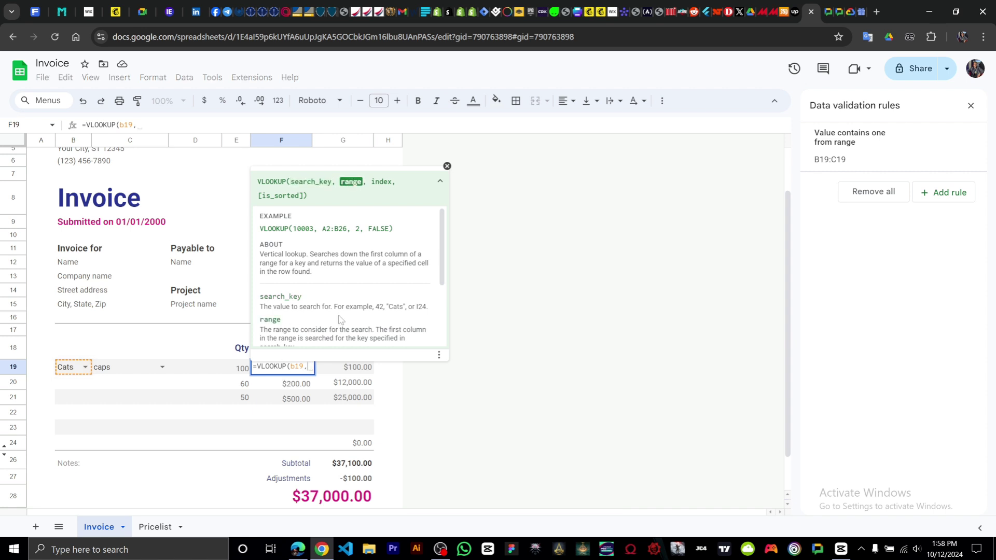
# Add Pricelist!A:B as the lookup range of the F19 VLOOKUP formula
pyautogui.click(158, 527)
pyautogui.click(78, 140)
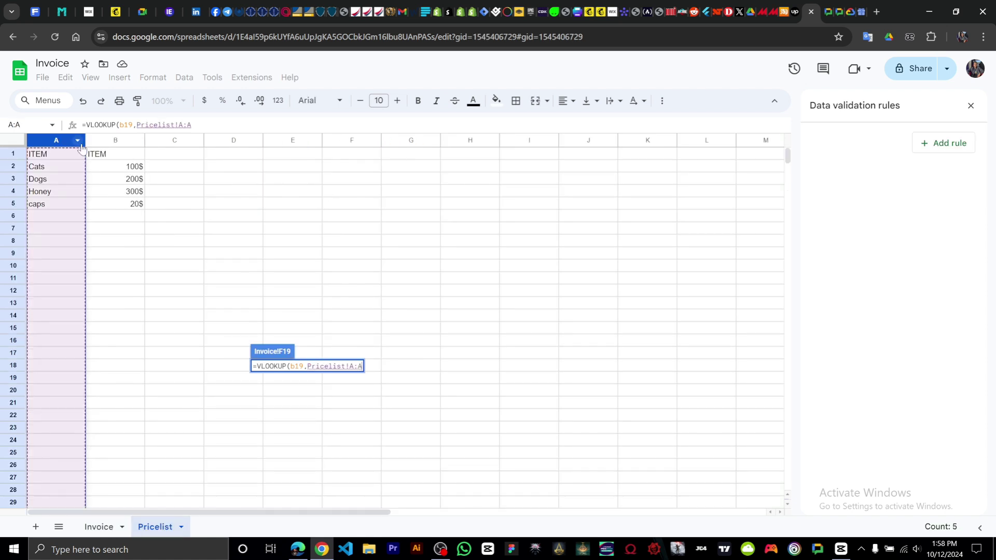
pyautogui.write(',')
pyautogui.click(120, 141)
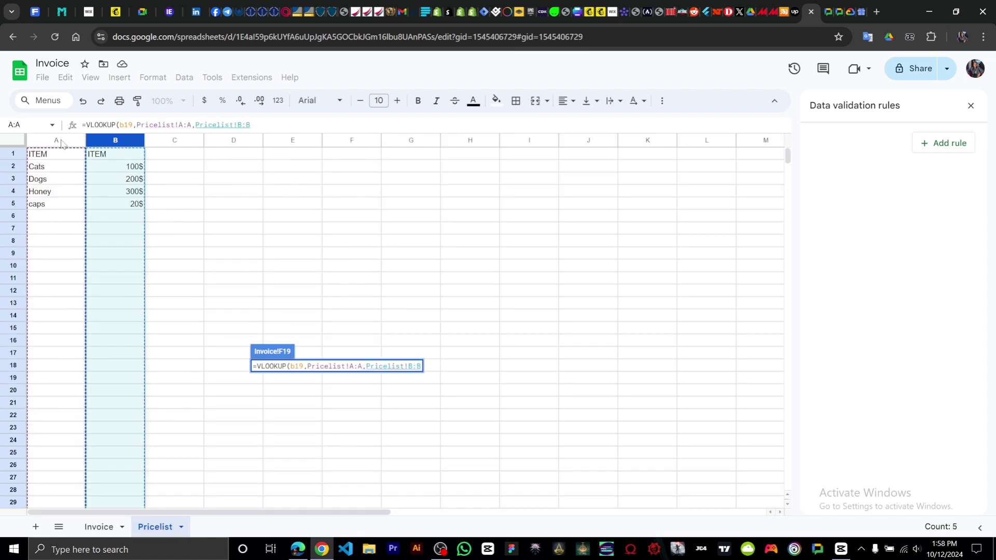
pyautogui.write(',')
pyautogui.click(61, 141)
pyautogui.write(',')
pyautogui.click(115, 141)
pyautogui.press('BackSpace')
pyautogui.press('BackSpace')
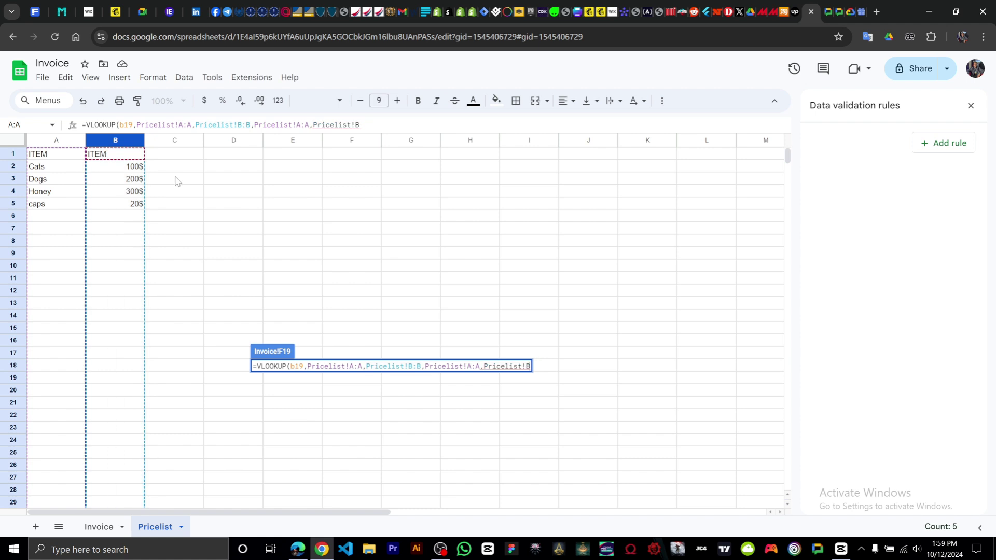
pyautogui.press('BackSpace')
pyautogui.press('BackSpace')
pyautogui.press('BackSpace')
pyautogui.press('BackSpace')
pyautogui.press('BackSpace')
pyautogui.press('BackSpace')
pyautogui.press('BackSpace')
pyautogui.press('BackSpace')
pyautogui.press('BackSpace')
pyautogui.press('BackSpace')
pyautogui.press('BackSpace')
pyautogui.press('BackSpace')
pyautogui.press('BackSpace')
pyautogui.press('BackSpace')
pyautogui.press('BackSpace')
pyautogui.press('BackSpace')
pyautogui.press('BackSpace')
pyautogui.press('BackSpace')
pyautogui.press('BackSpace')
pyautogui.press('BackSpace')
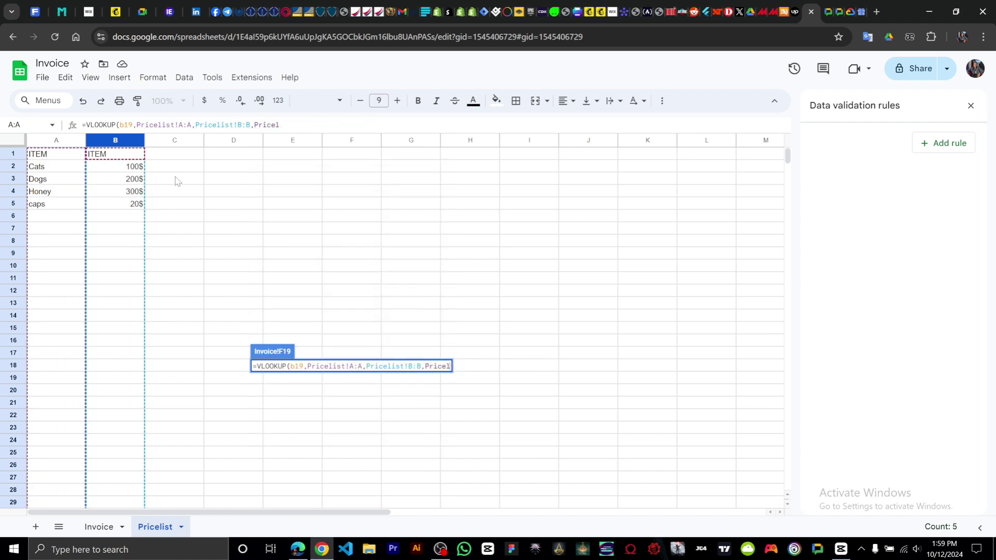
pyautogui.press('BackSpace')
pyautogui.press('BackSpace')
pyautogui.press('BackSpace')
pyautogui.press('BackSpace')
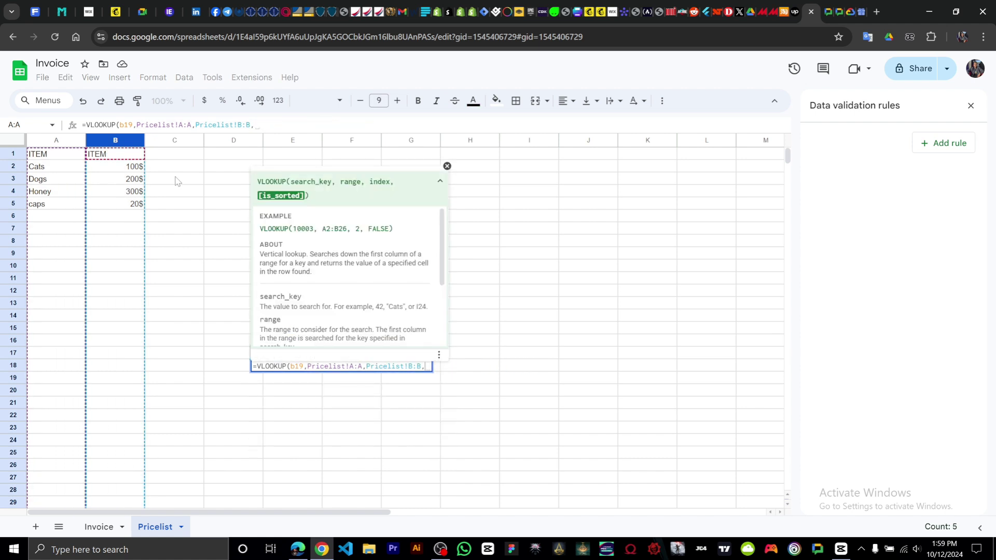
pyautogui.press('BackSpace')
pyautogui.press('BackSpace')
pyautogui.press('BackSpace')
pyautogui.press('BackSpace')
pyautogui.press('BackSpace')
pyautogui.press('BackSpace')
pyautogui.press('BackSpace')
pyautogui.press('BackSpace')
pyautogui.press('BackSpace')
pyautogui.press('BackSpace')
pyautogui.press('BackSpace')
pyautogui.press('BackSpace')
pyautogui.press('BackSpace')
pyautogui.press('BackSpace')
pyautogui.press('BackSpace')
pyautogui.press('BackSpace')
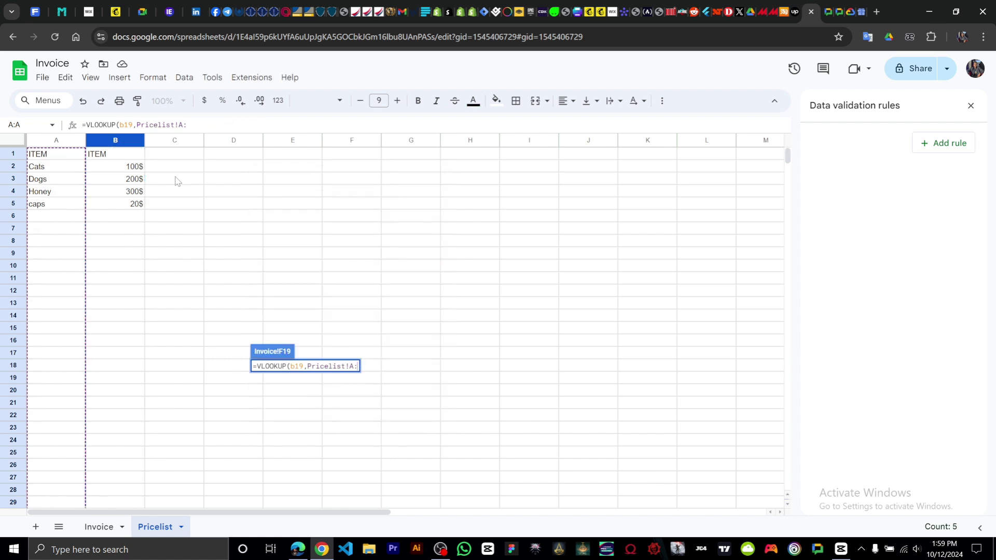
pyautogui.write('B')
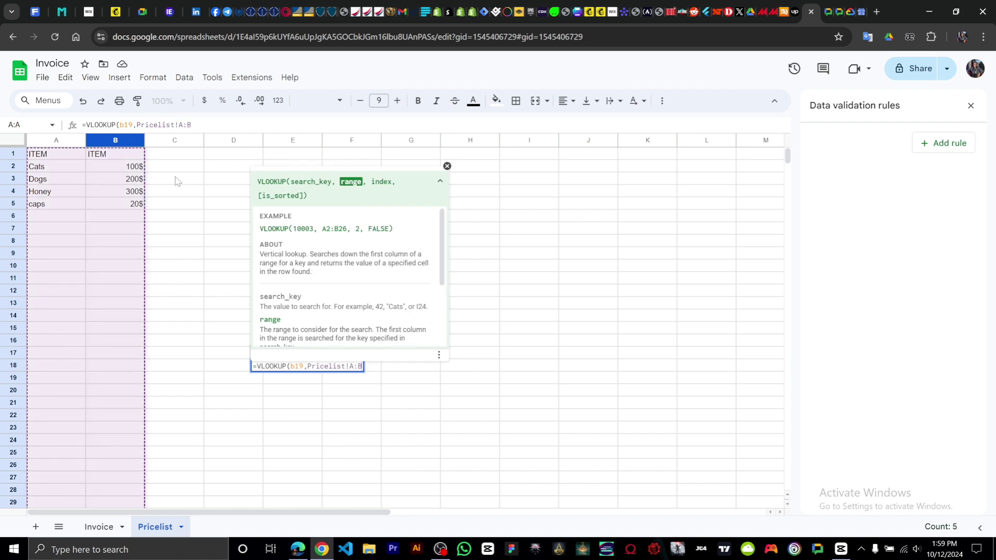
pyautogui.write(')')
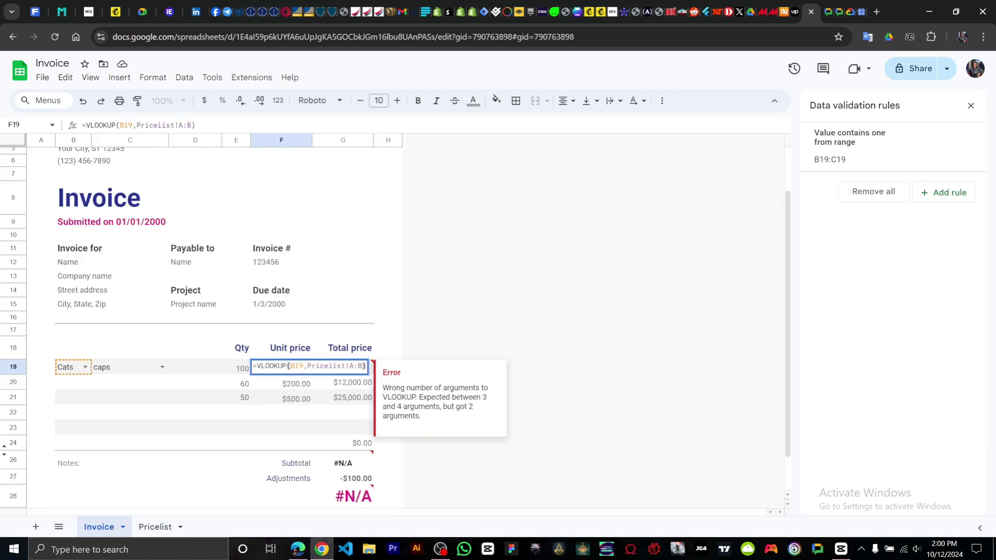
# Complete F19 as =VLOOKUP(B19,Pricelist!A:B,2,false), returning a $100.00 unit price
pyautogui.press('Left')
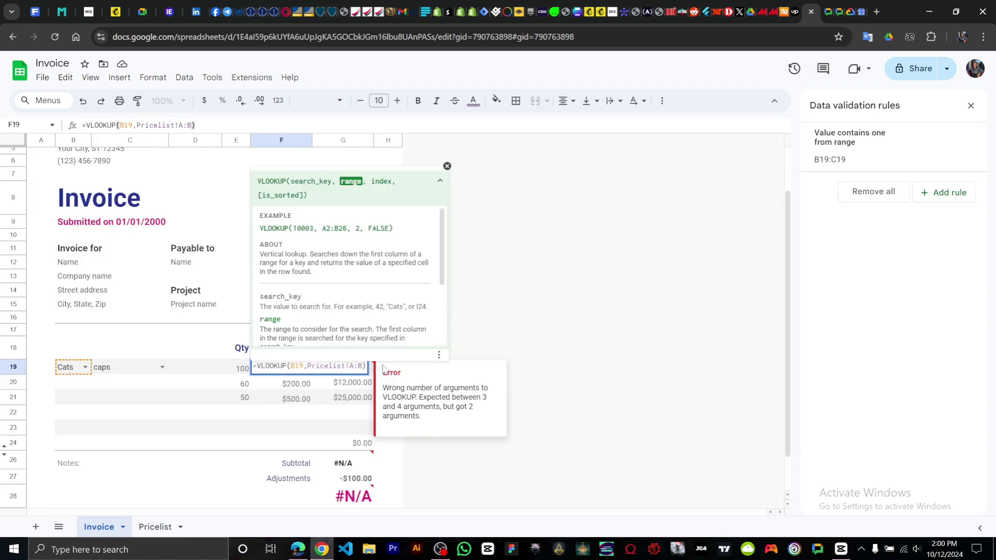
pyautogui.write(',')
pyautogui.press('BackSpace')
pyautogui.write('2')
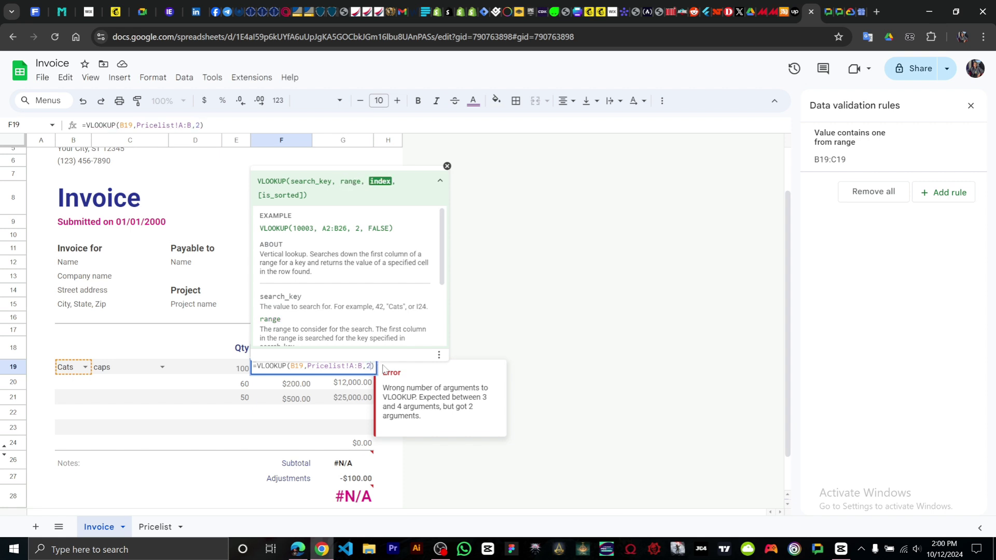
pyautogui.write(',')
pyautogui.press('BackSpace')
pyautogui.write('false')
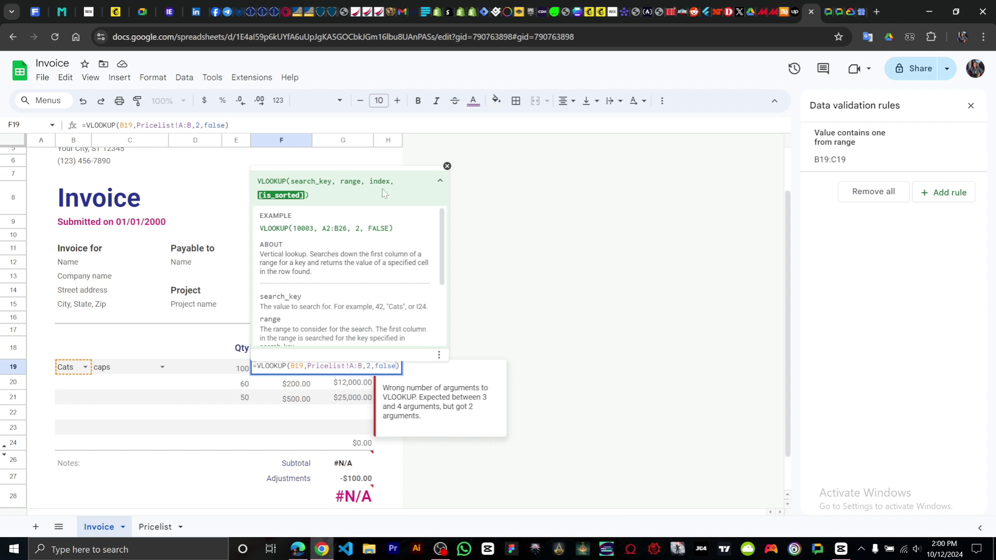
pyautogui.press('Return')
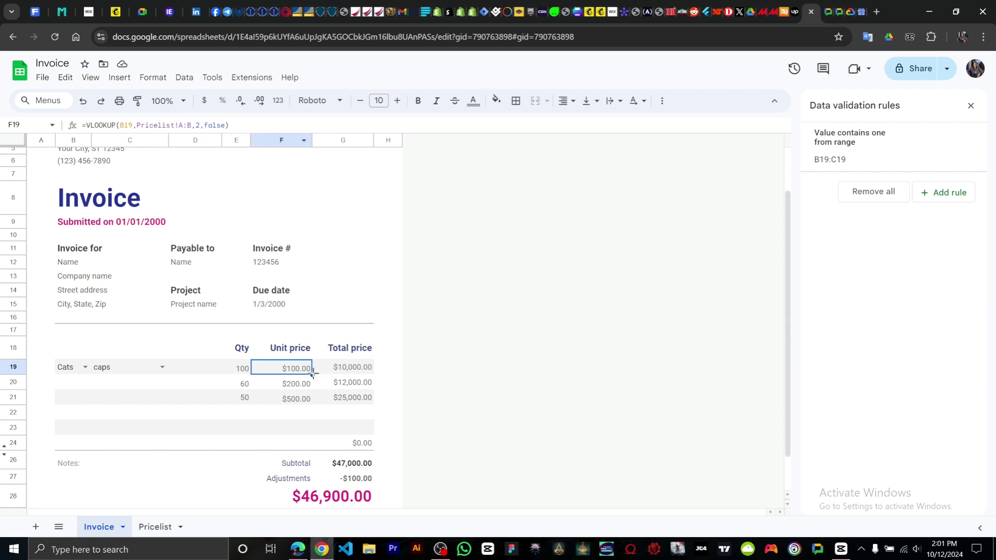
# Fill F19's VLOOKUP unit-price formula down to F22 and open F19's formula for editing
pyautogui.moveTo(312, 374); pyautogui.dragTo(315, 418)
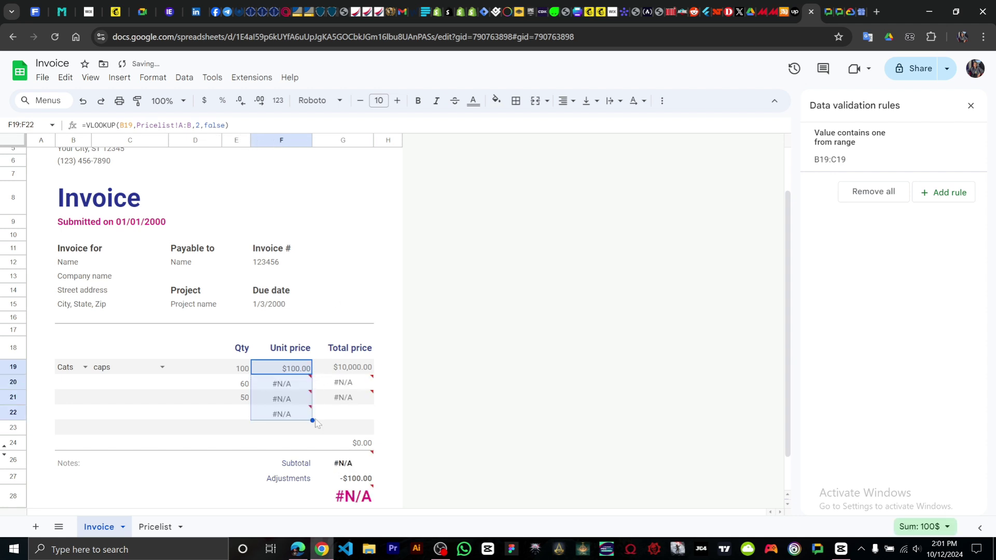
pyautogui.moveTo(311, 403)
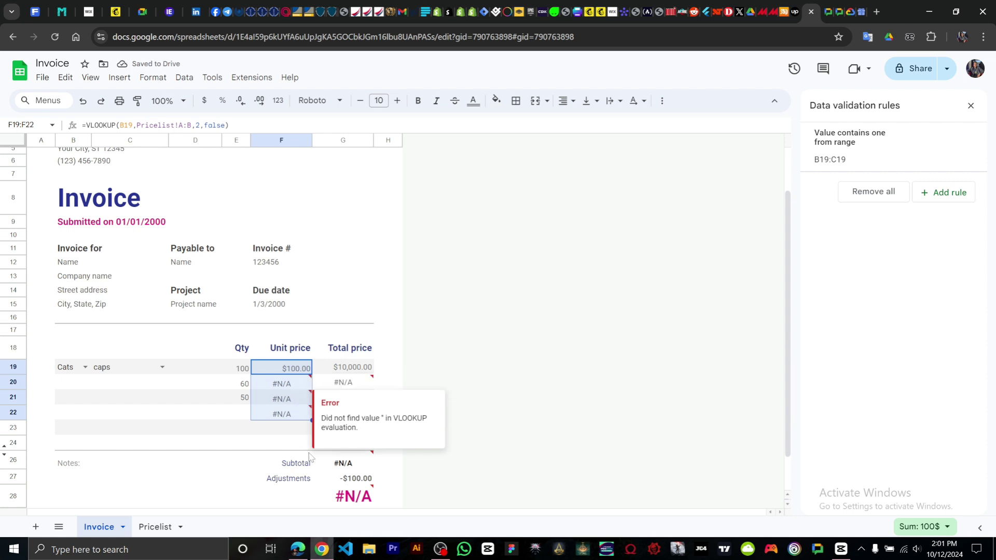
pyautogui.press('F2')
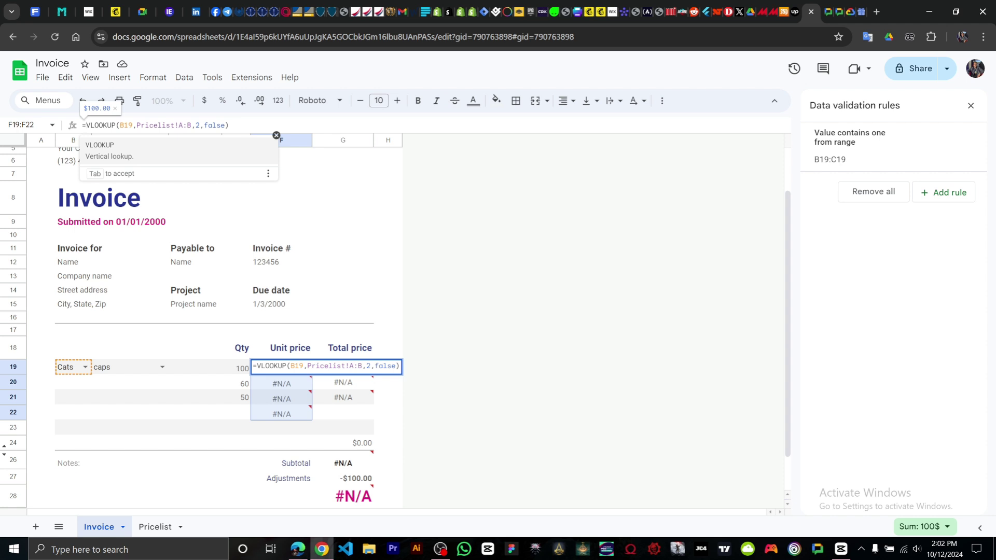
# Wrap F19's VLOOKUP in IFERROR with an empty-string "" fallback and commit it
pyautogui.write('iferror')
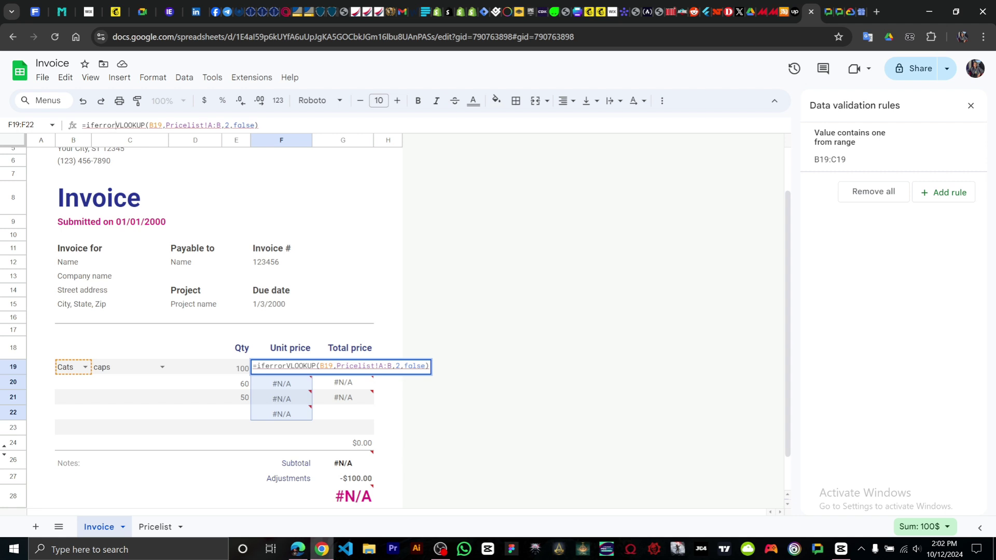
pyautogui.write('(')
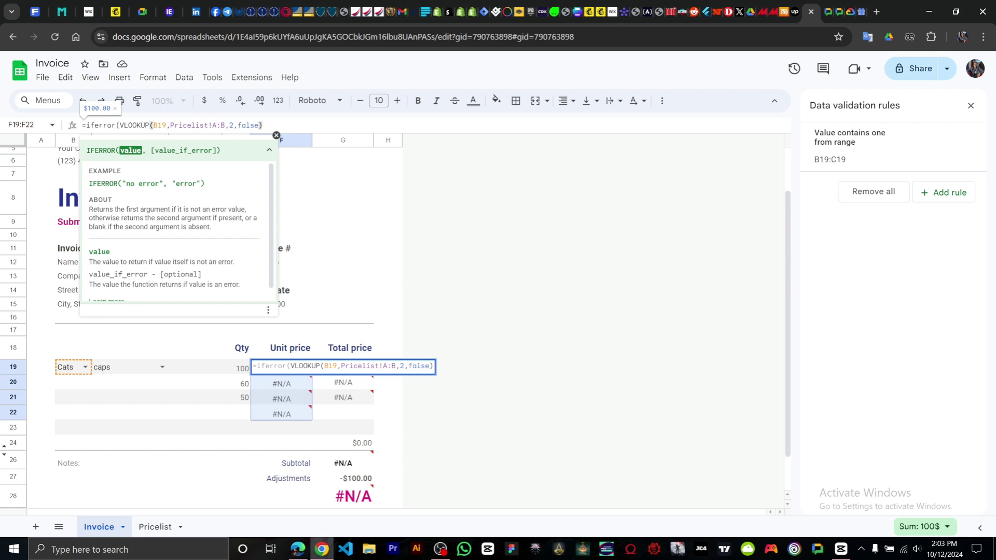
pyautogui.write('"')
pyautogui.write('"')
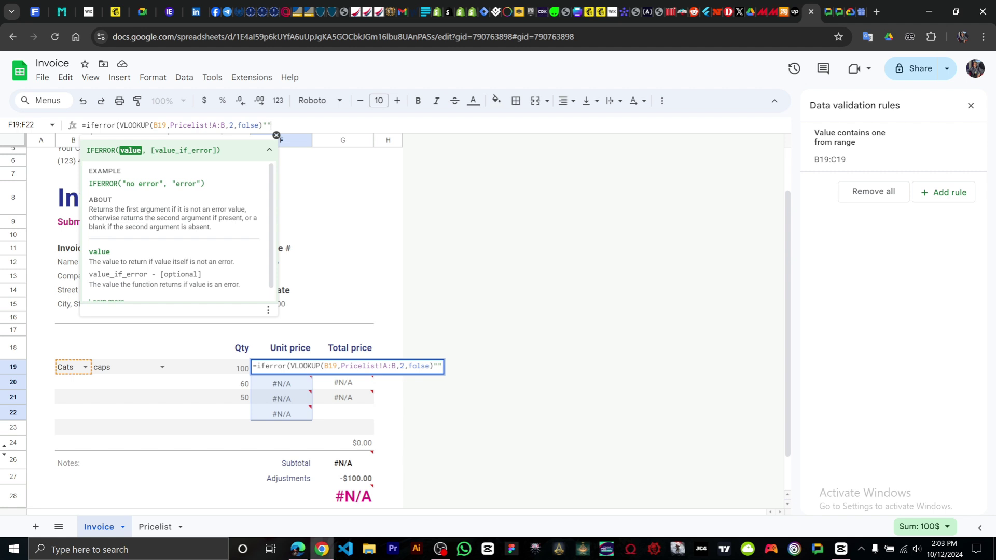
pyautogui.write(')')
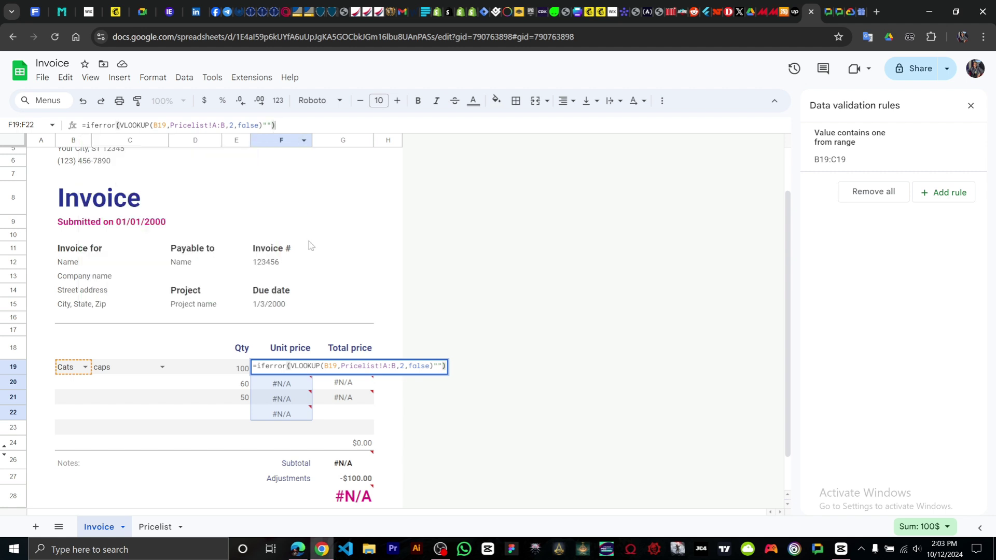
pyautogui.press('Return')
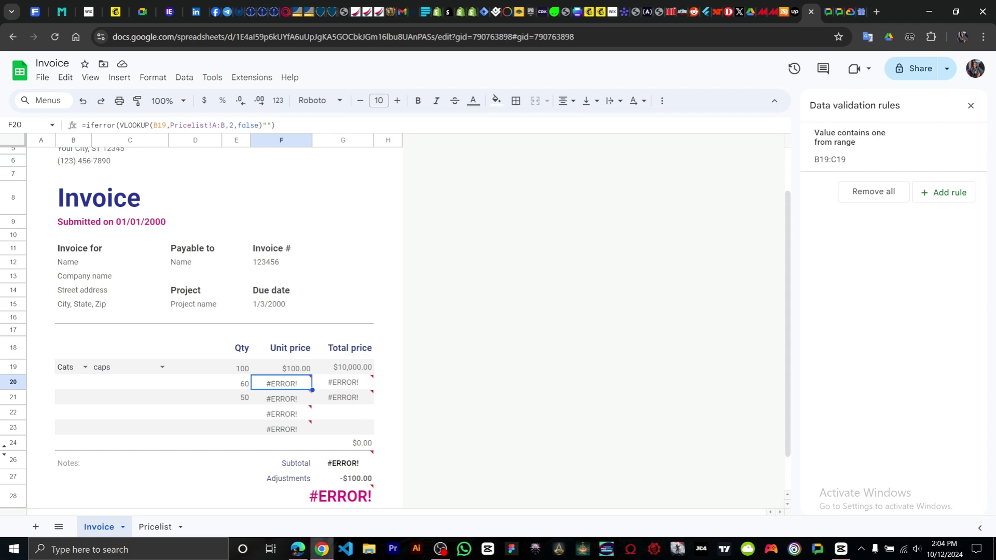
# Fill F19's IFERROR lookup down to F23, then enter unit prices 100 in F20 and 200 in F21
pyautogui.click(305, 370)
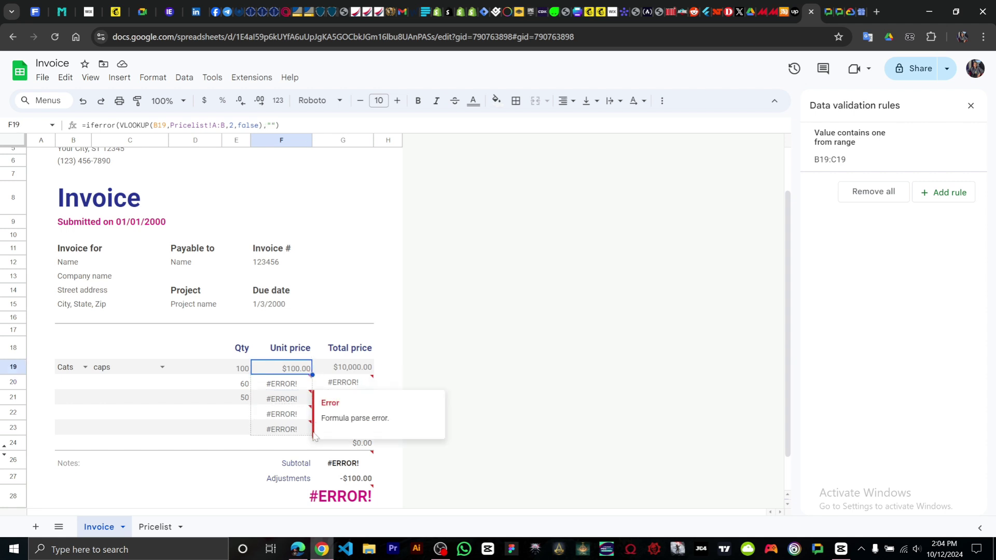
pyautogui.moveTo(312, 374); pyautogui.dragTo(361, 412)
pyautogui.click(292, 385)
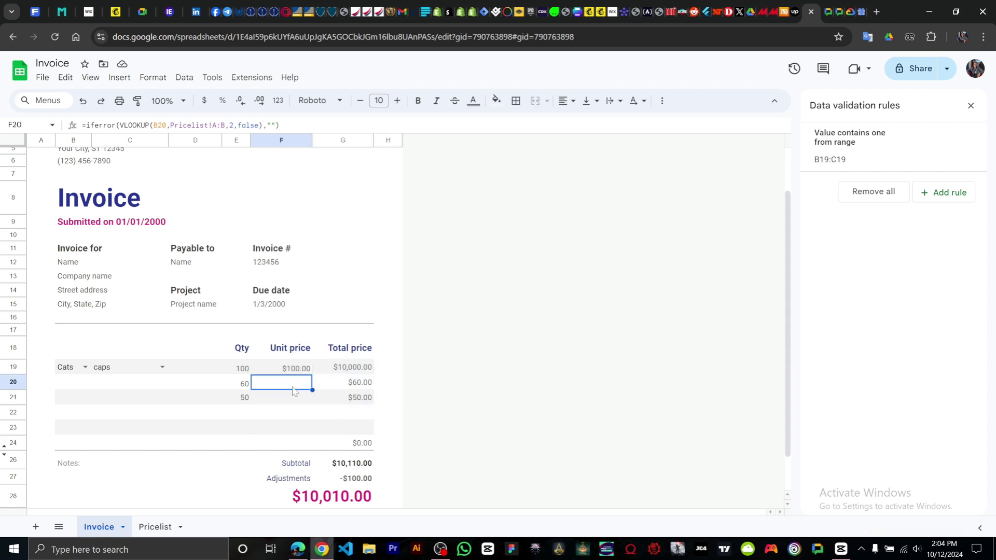
pyautogui.write('100')
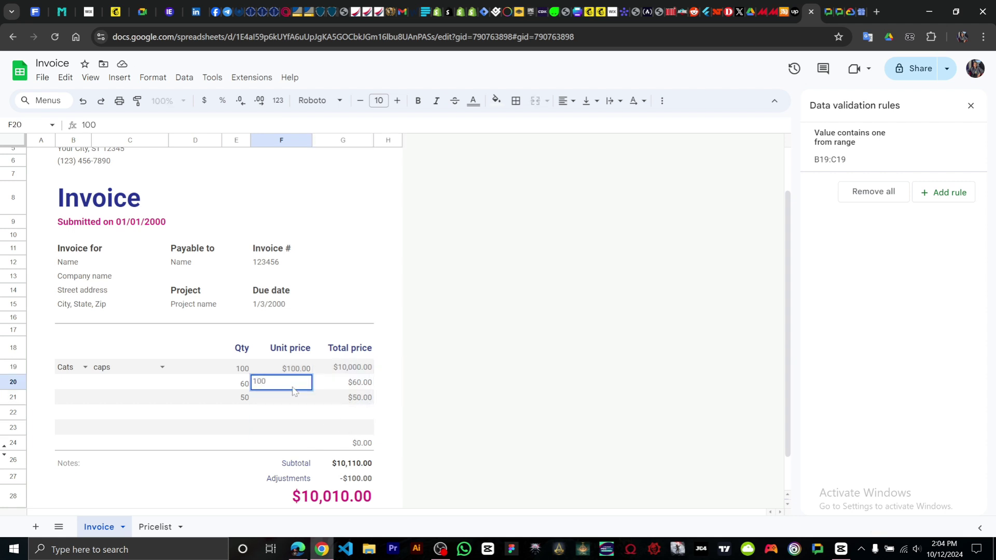
pyautogui.press('Return')
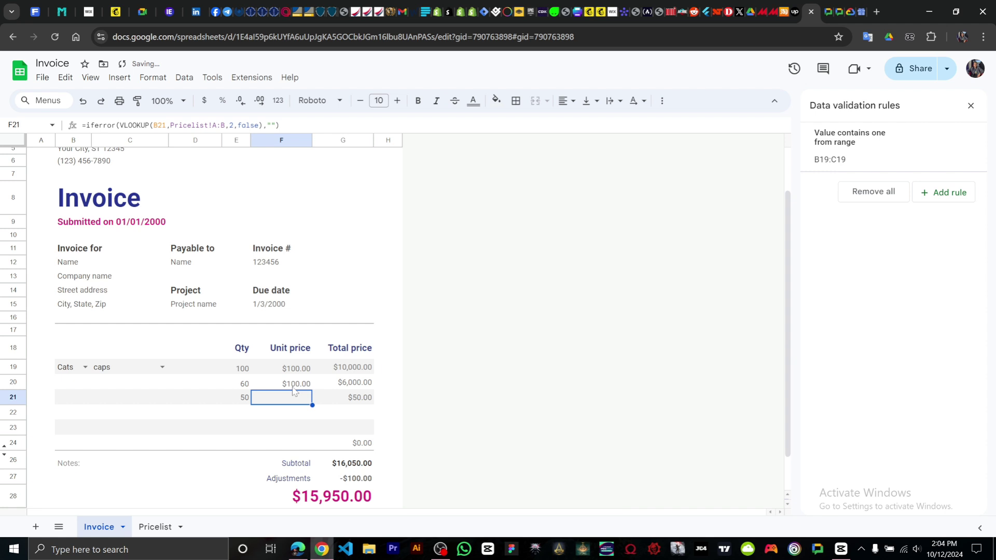
pyautogui.write('200')
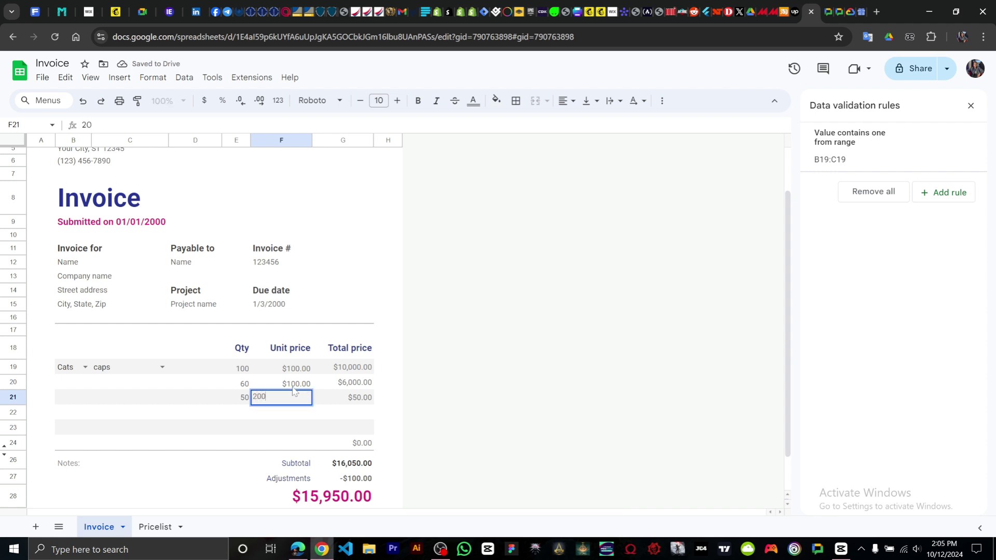
pyautogui.press('Return')
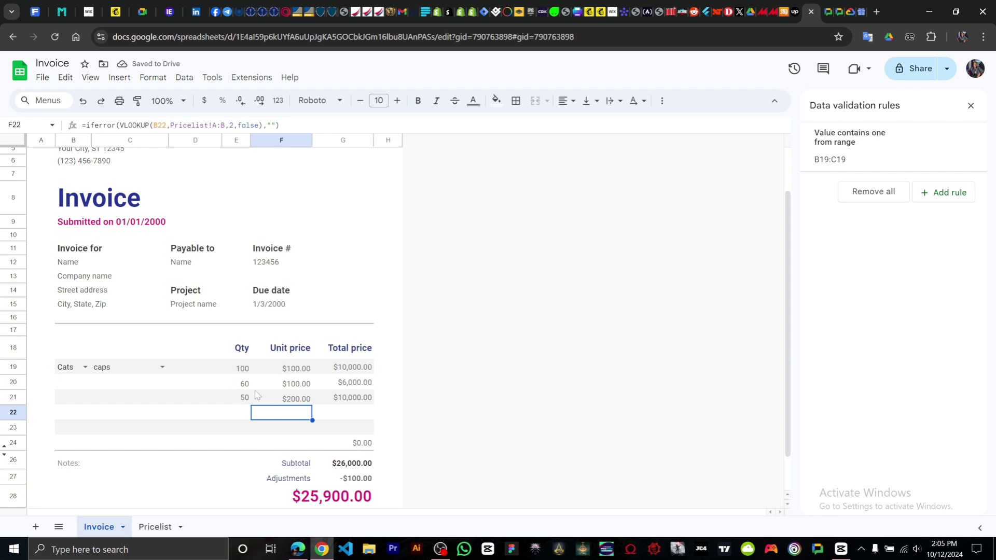
# Pick Cats in C19, then change B19's item to Dogs and then to Honey
pyautogui.click(161, 367)
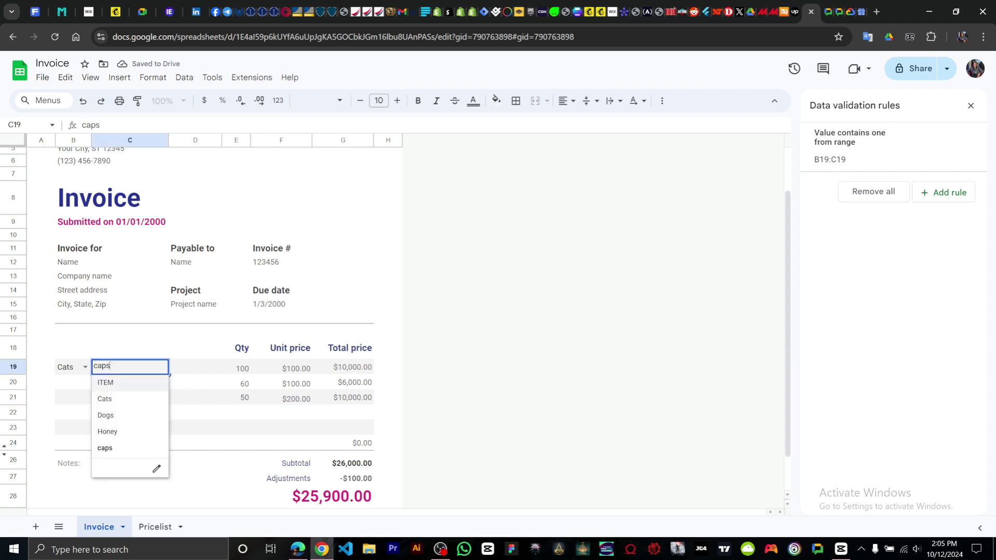
pyautogui.click(132, 401)
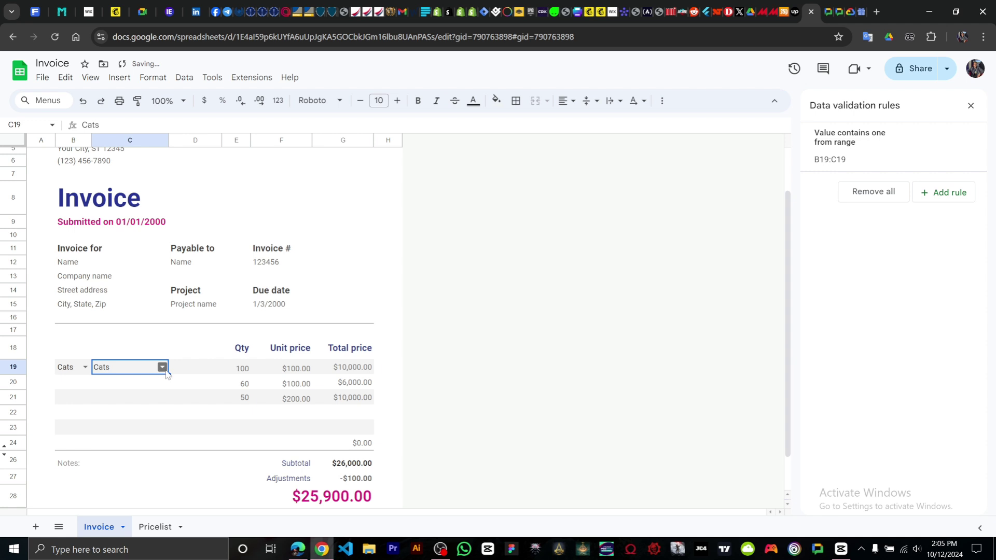
pyautogui.click(85, 367)
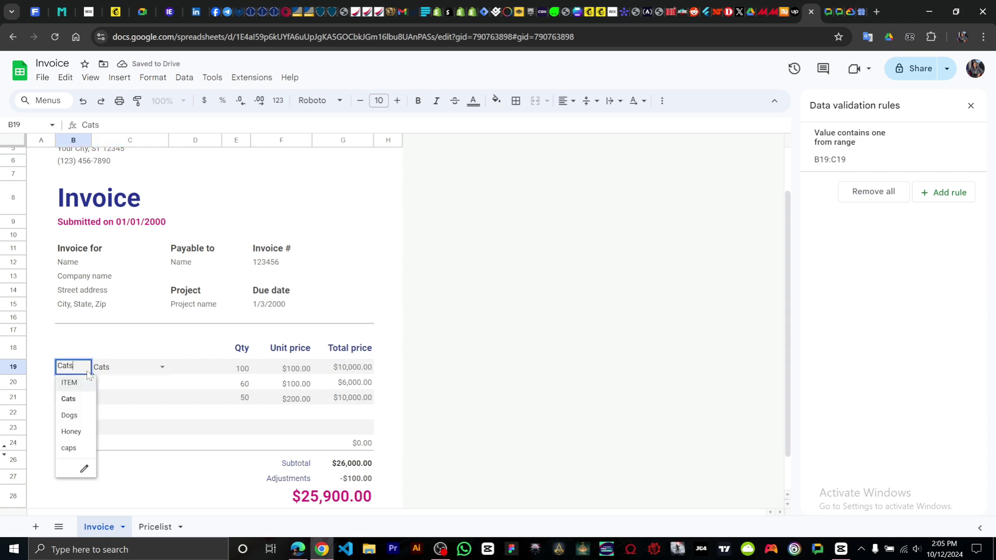
pyautogui.click(78, 414)
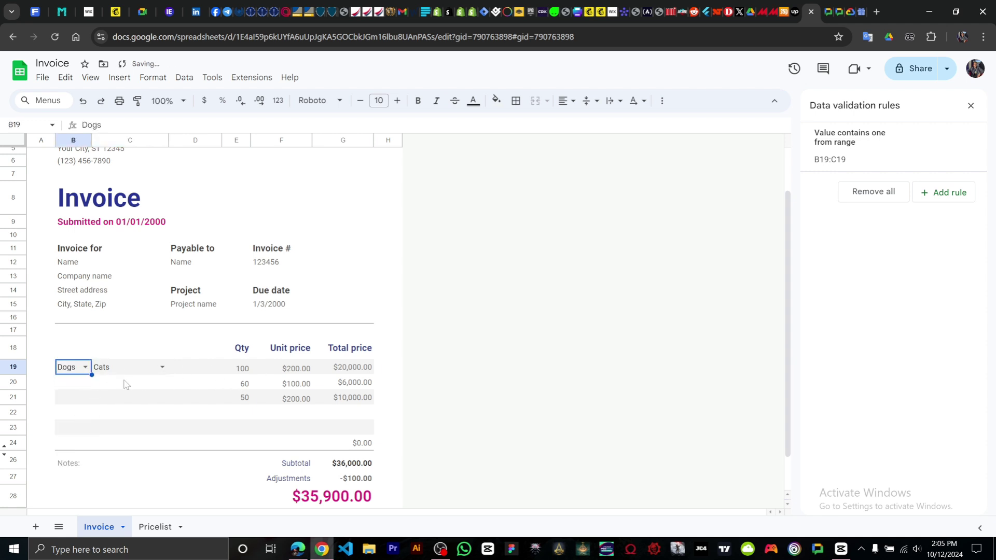
pyautogui.click(82, 369)
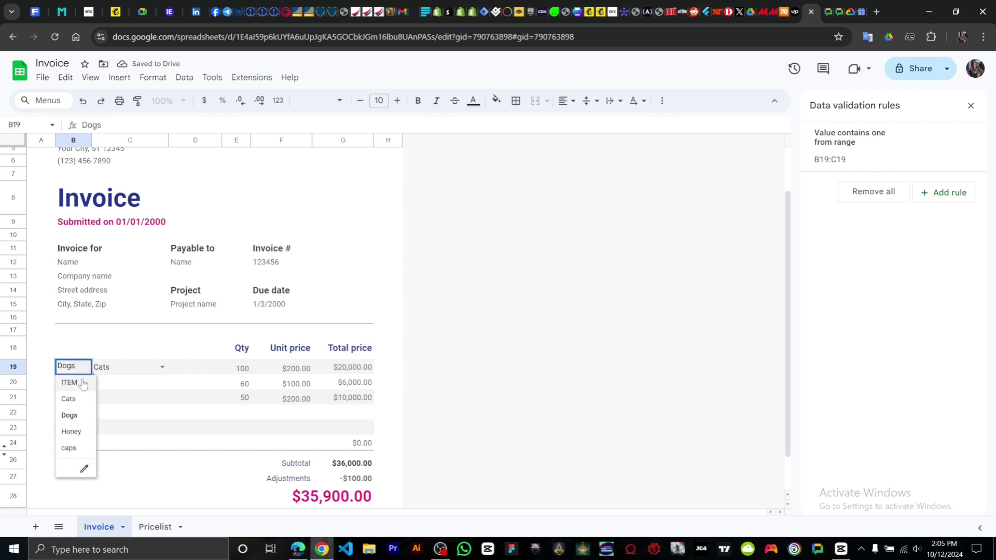
pyautogui.click(73, 432)
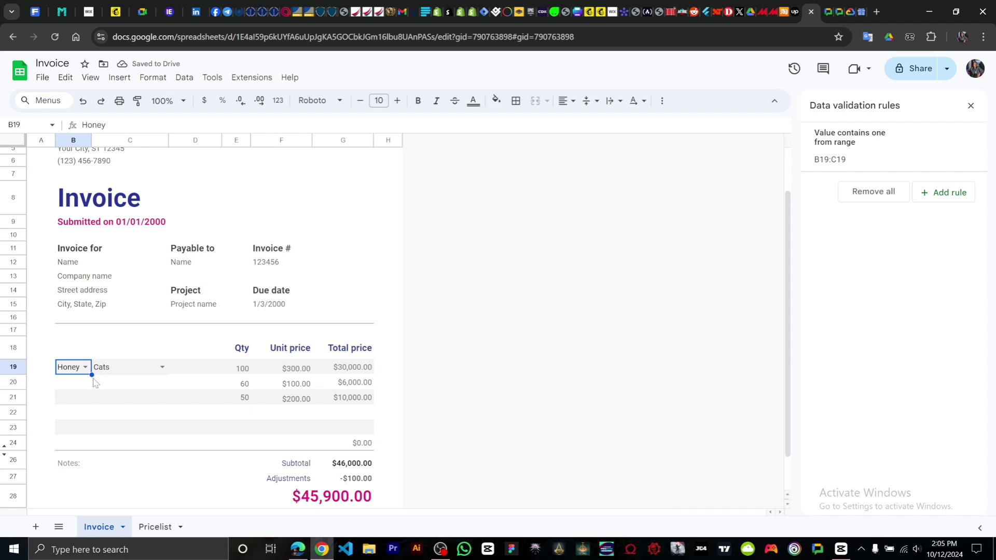
# Fill Honey down B20:B23, then set rows 20–23 to Cats, Dogs, Honey and caps
pyautogui.moveTo(92, 375); pyautogui.dragTo(98, 436)
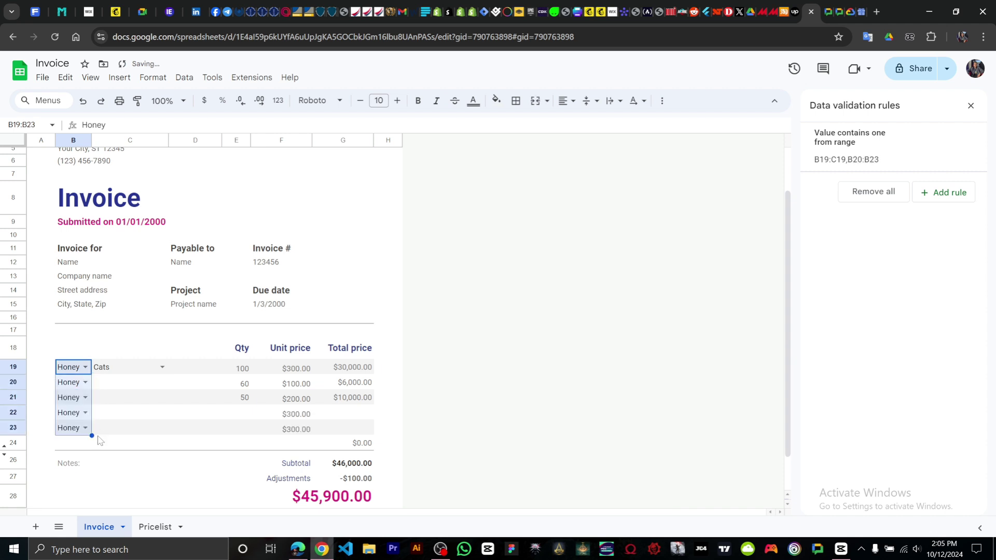
pyautogui.click(85, 382)
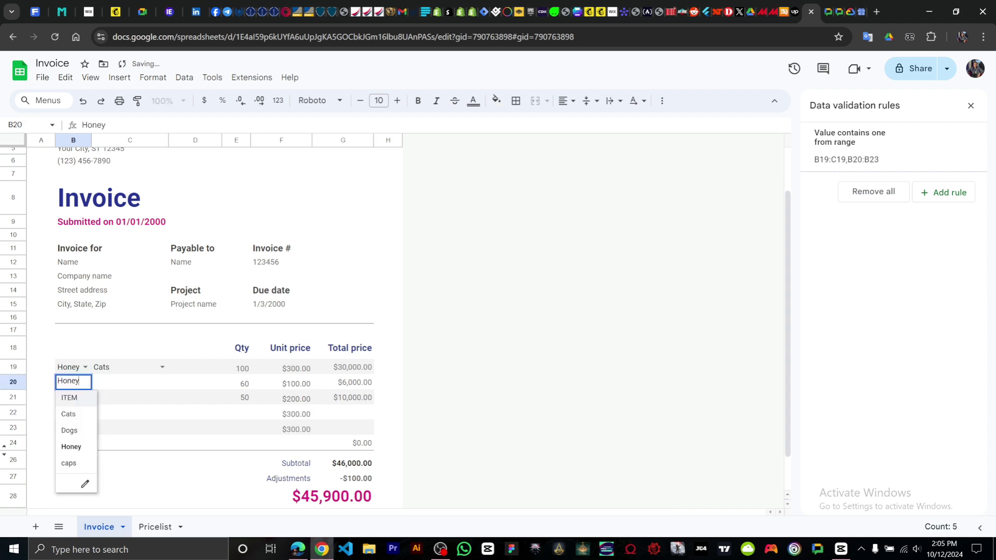
pyautogui.click(77, 415)
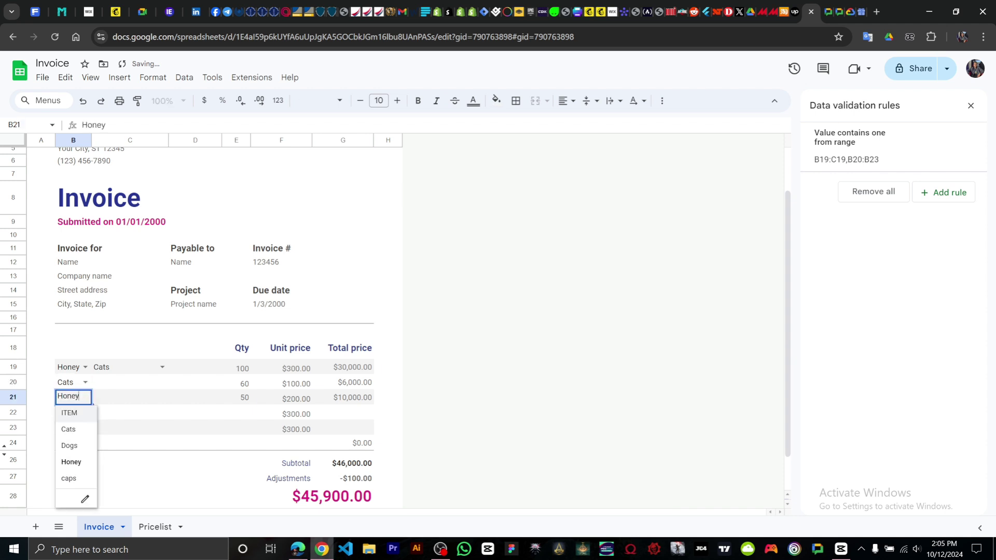
pyautogui.click(85, 398)
pyautogui.click(78, 445)
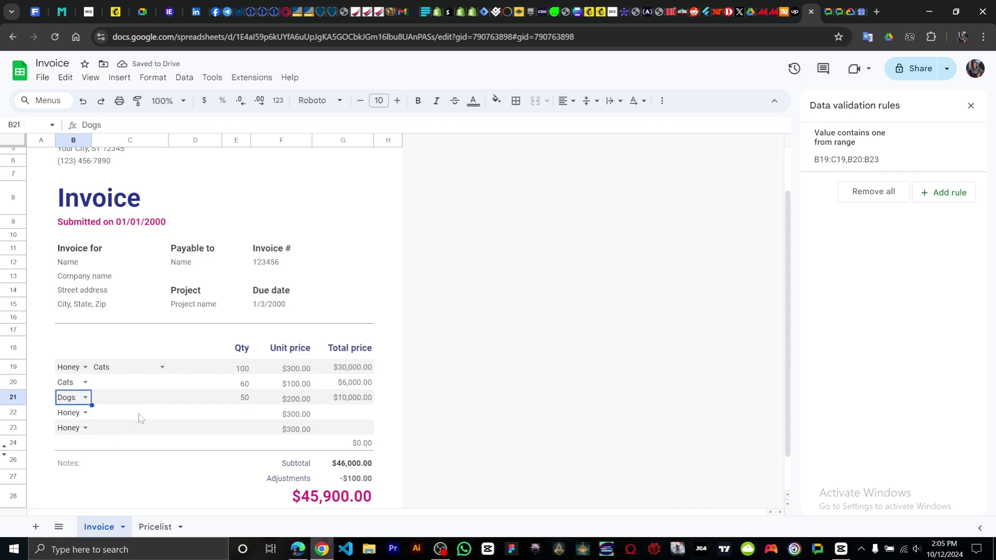
pyautogui.click(86, 413)
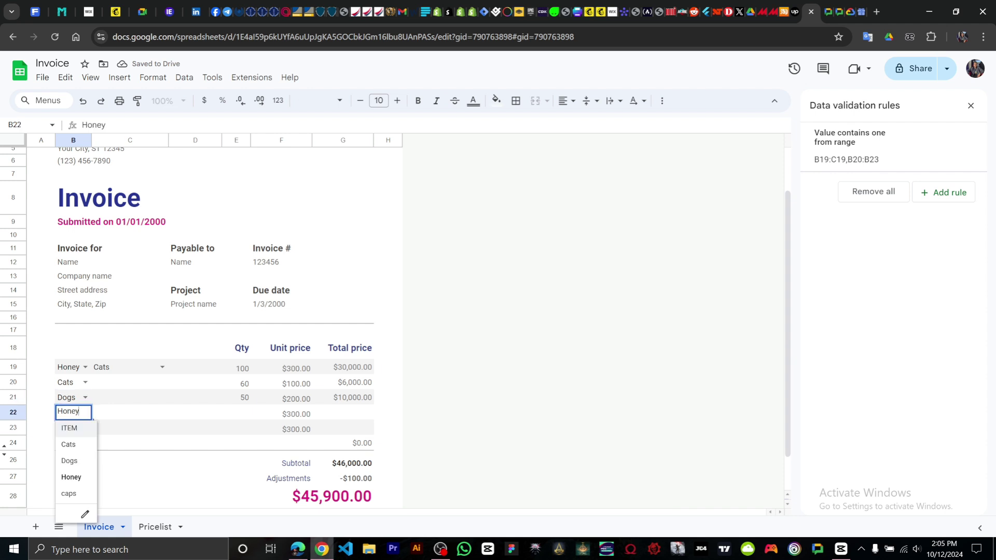
pyautogui.click(71, 477)
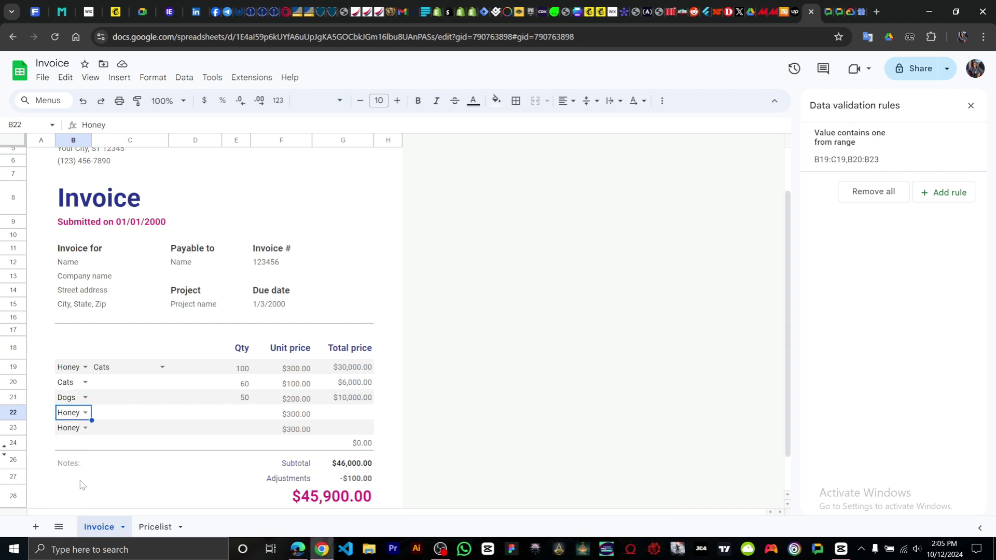
pyautogui.click(85, 427)
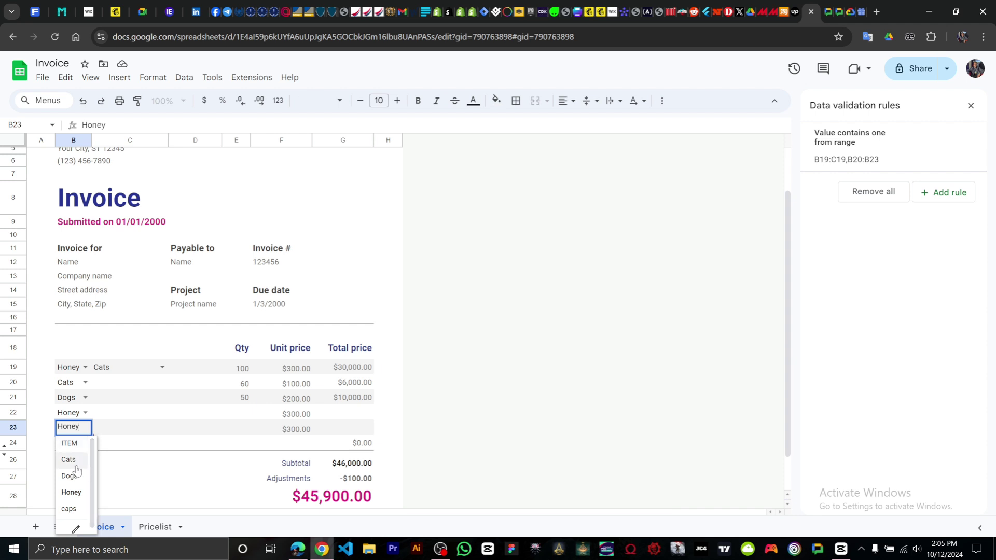
pyautogui.click(74, 510)
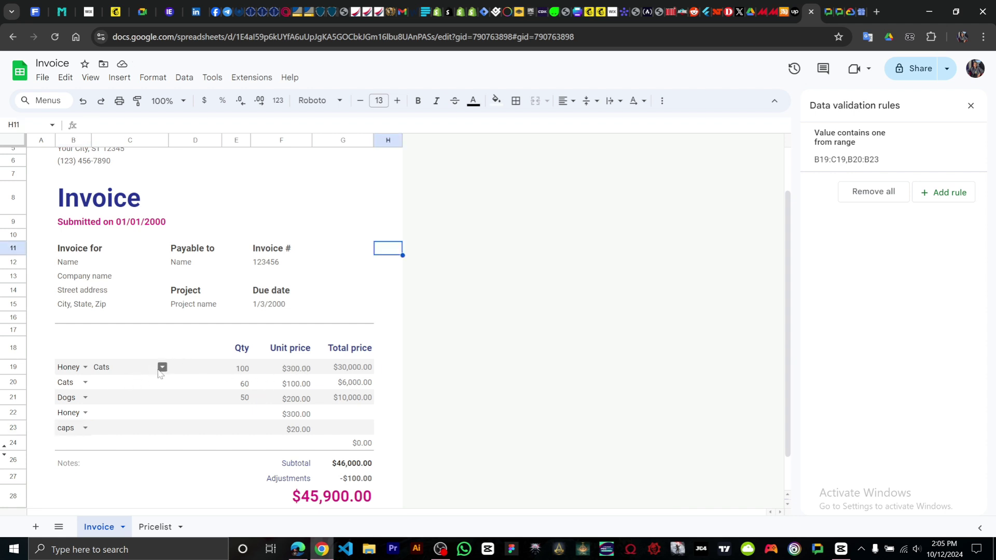
# Change the Honey row's quantity in E19 from 100 to 600
pyautogui.click(246, 372)
pyautogui.press('Delete')
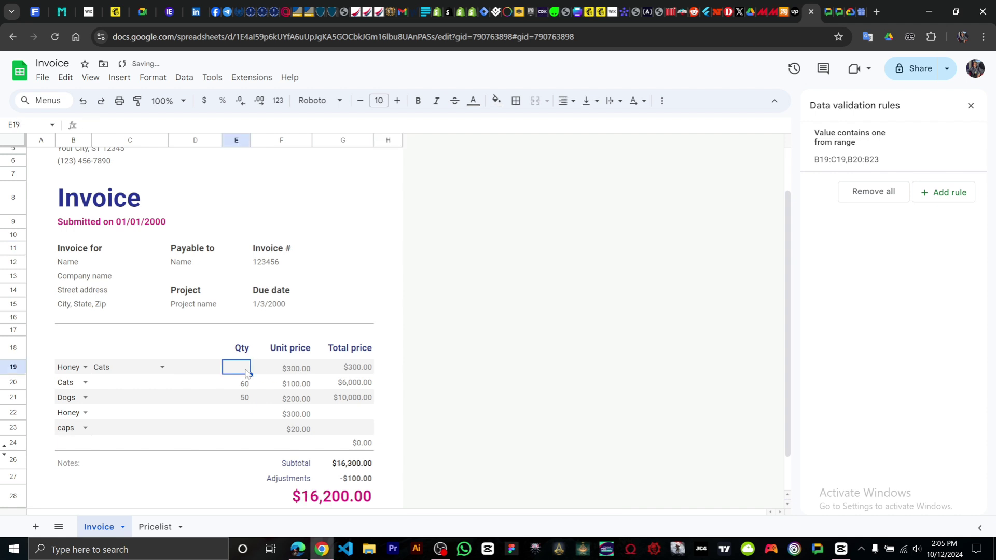
pyautogui.write('600')
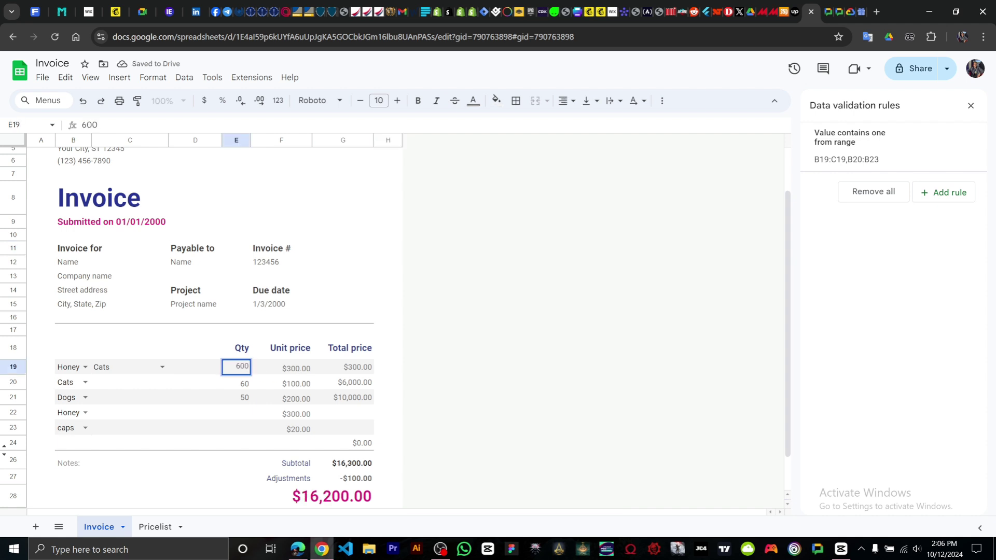
pyautogui.press('Return')
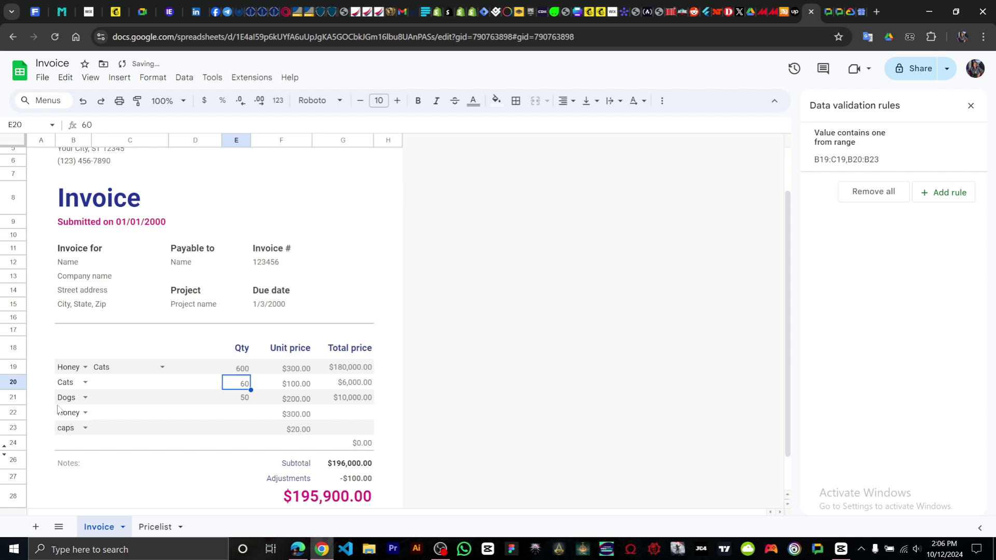
# Switch row 21 to Cats and row 22 to Dogs, then remove column C's extra dropdown
pyautogui.click(85, 398)
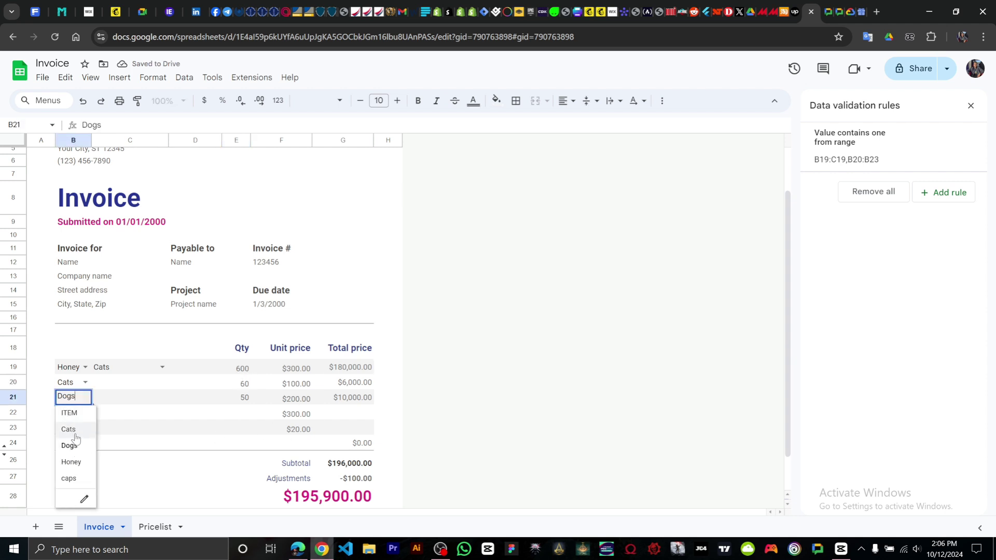
pyautogui.click(71, 429)
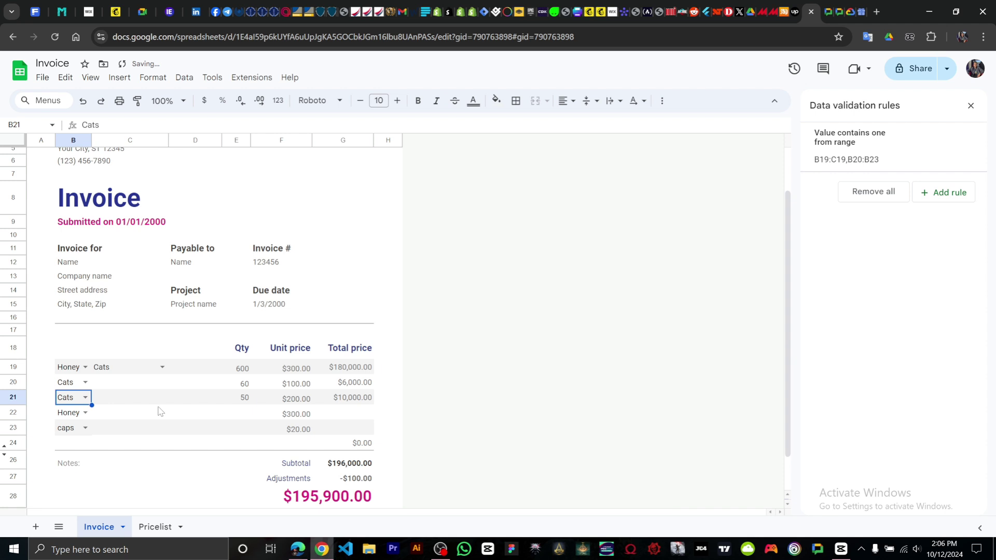
pyautogui.click(85, 412)
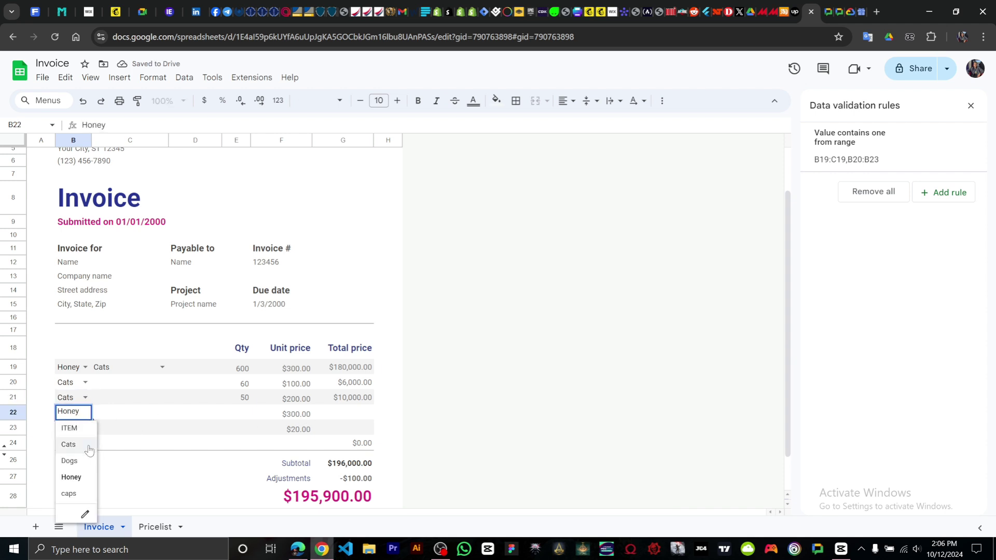
pyautogui.click(79, 465)
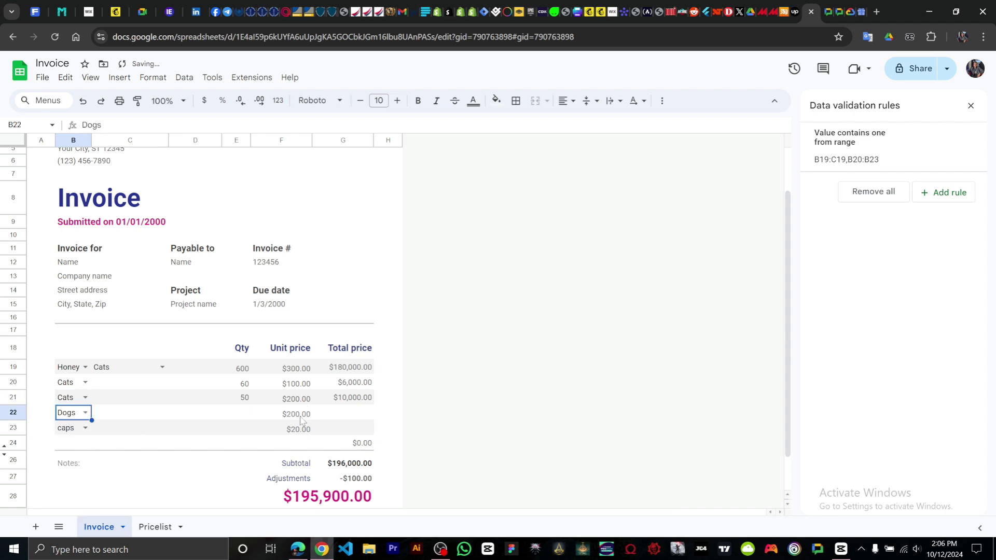
pyautogui.hotkey('ctrl', 'z')
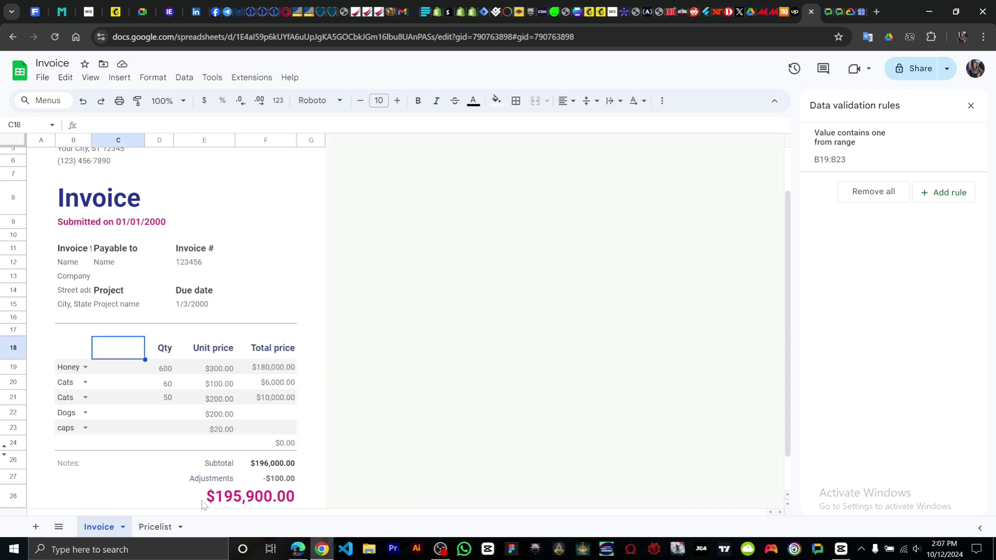
# Add flower priced 400 as the sixth Pricelist item and return to the Invoice sheet
pyautogui.click(157, 526)
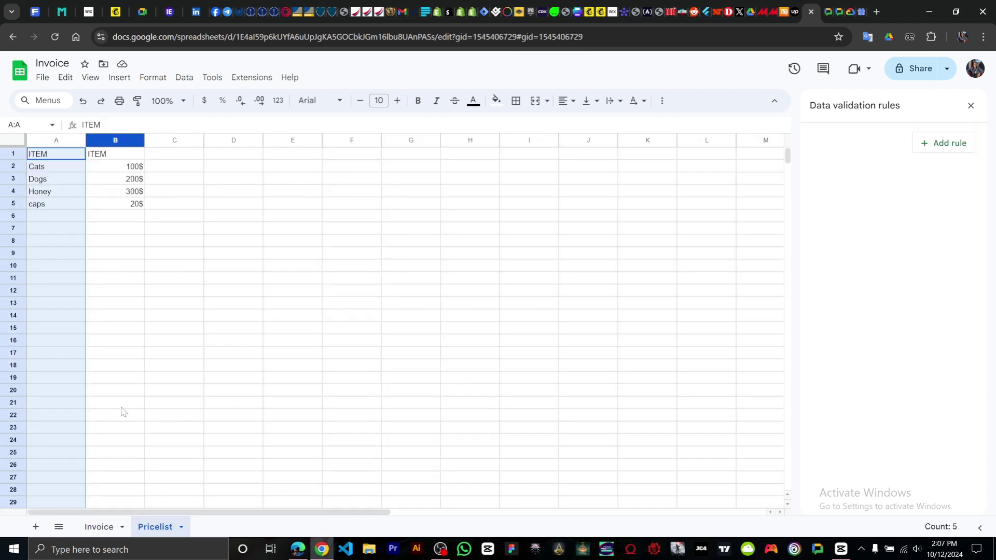
pyautogui.click(47, 216)
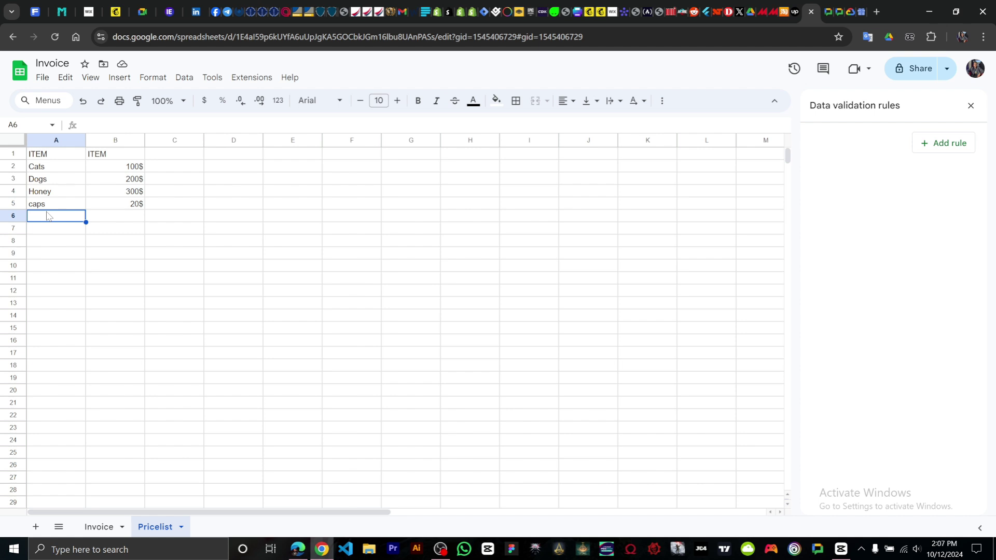
pyautogui.write('flower')
pyautogui.click(120, 217)
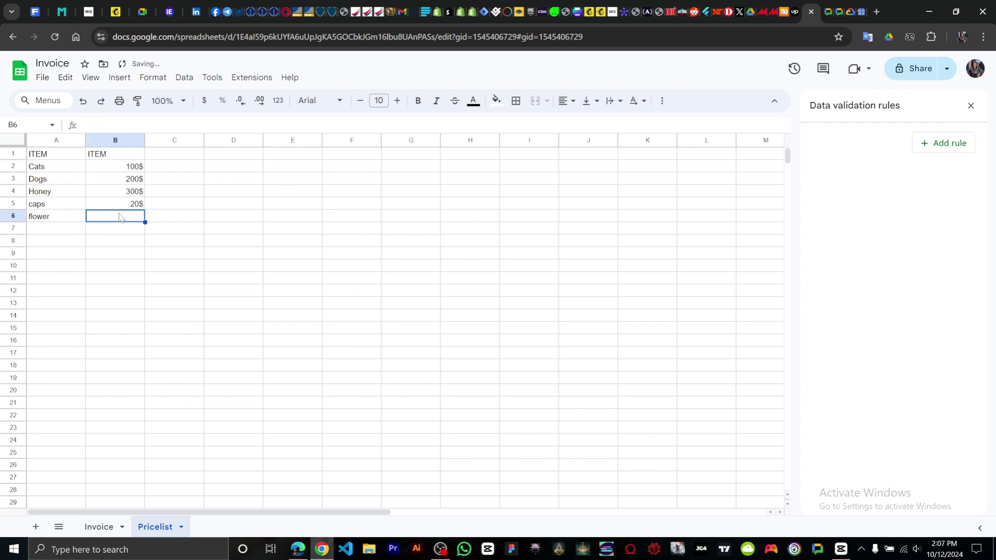
pyautogui.write('400$')
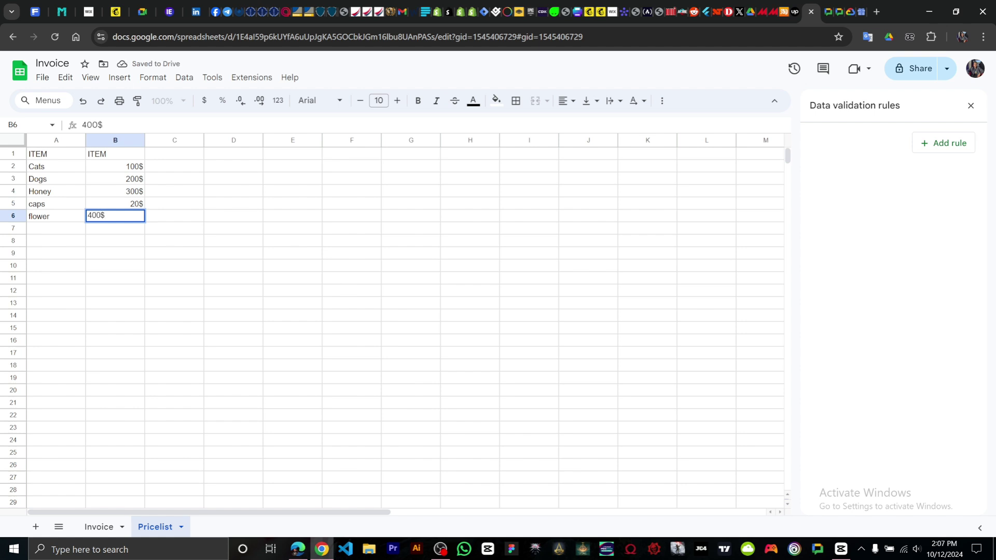
pyautogui.press('Return')
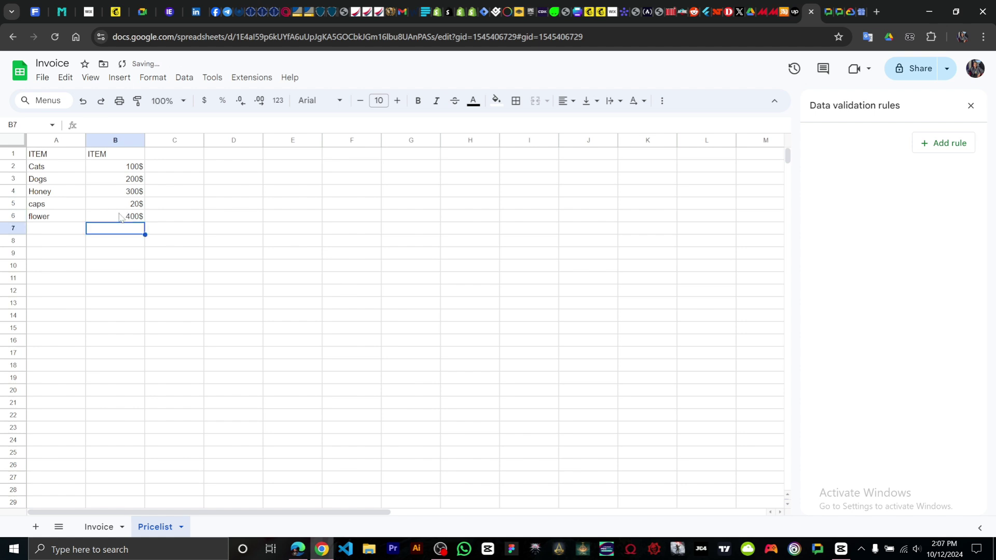
pyautogui.click(115, 529)
# Set invoice rows 23 and 22 to flower, each pulling a $400.00 unit price
pyautogui.scroll(-1, 96, 411)
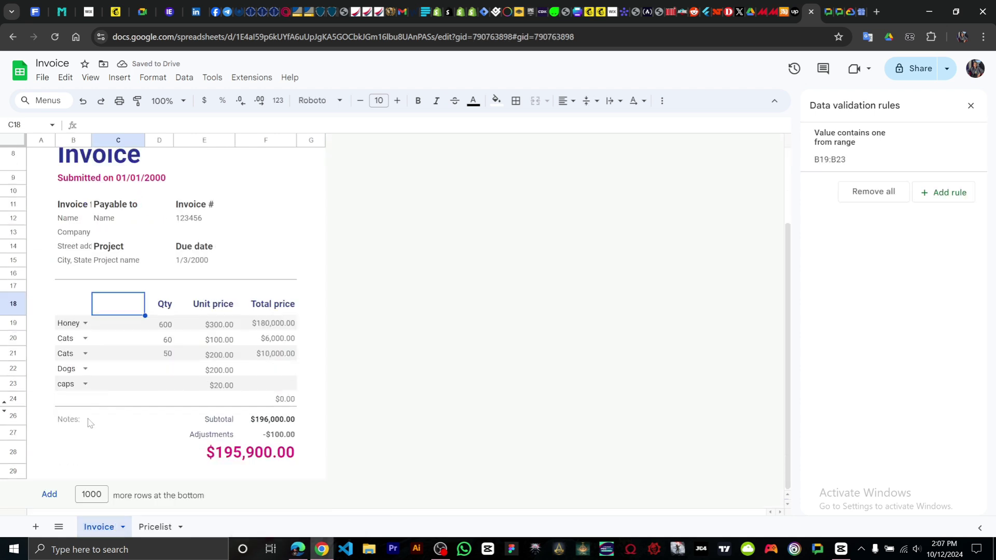
pyautogui.click(83, 384)
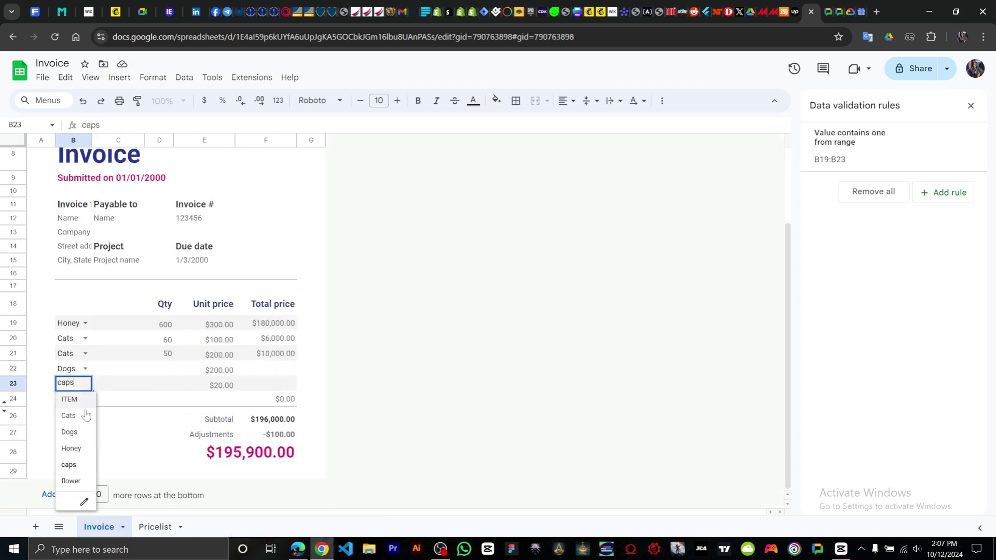
pyautogui.click(79, 483)
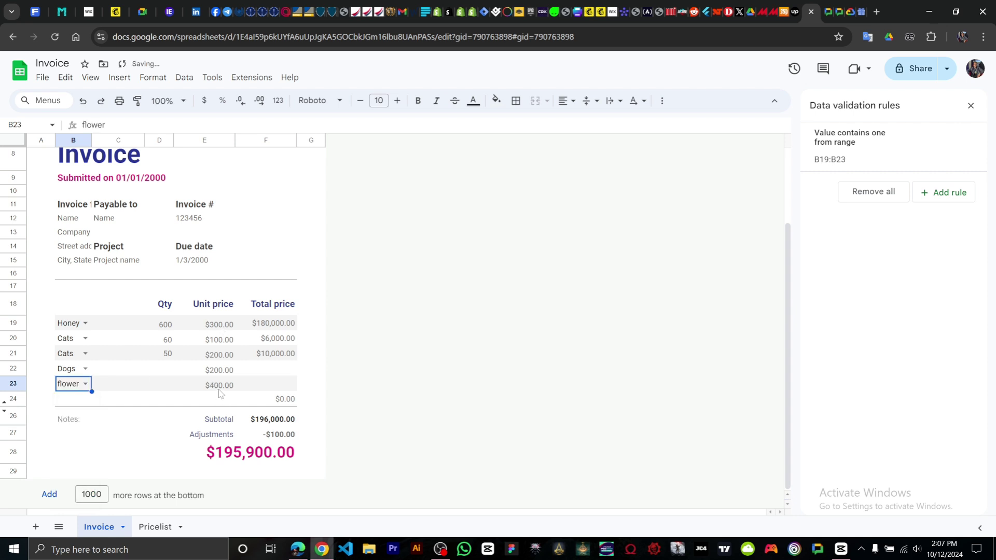
pyautogui.click(85, 369)
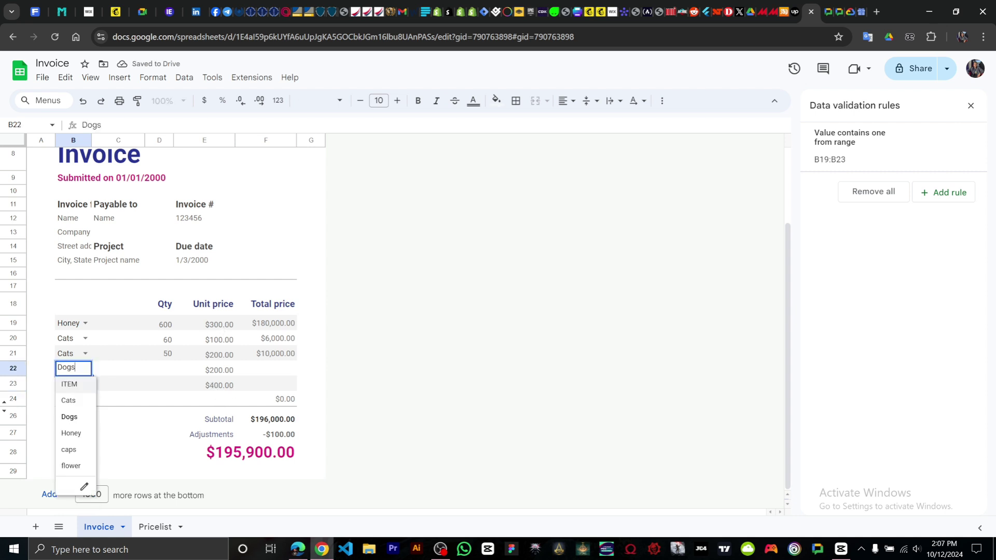
pyautogui.click(78, 466)
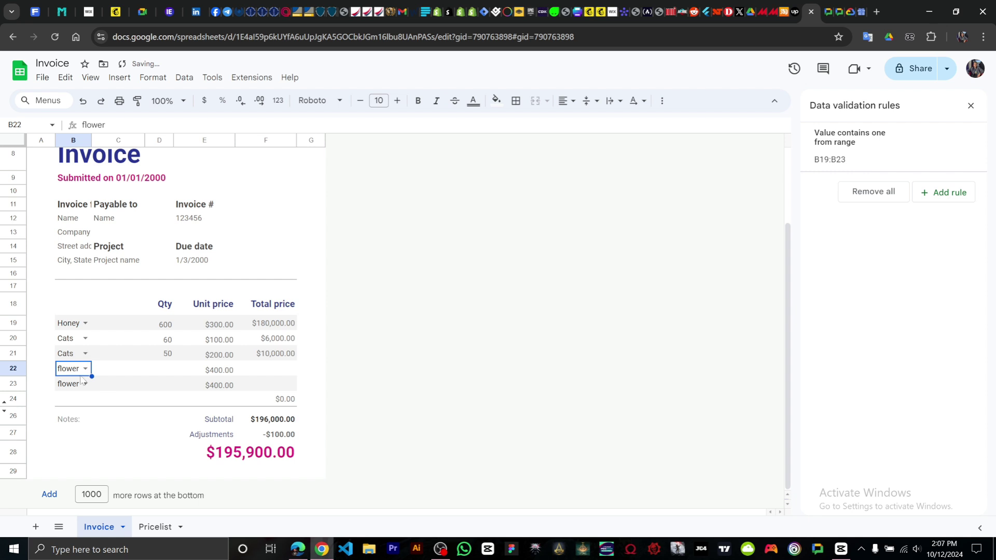
pyautogui.click(155, 527)
# Add cars priced 1000 as the seventh Pricelist item and return to the Invoice sheet
pyautogui.click(50, 234)
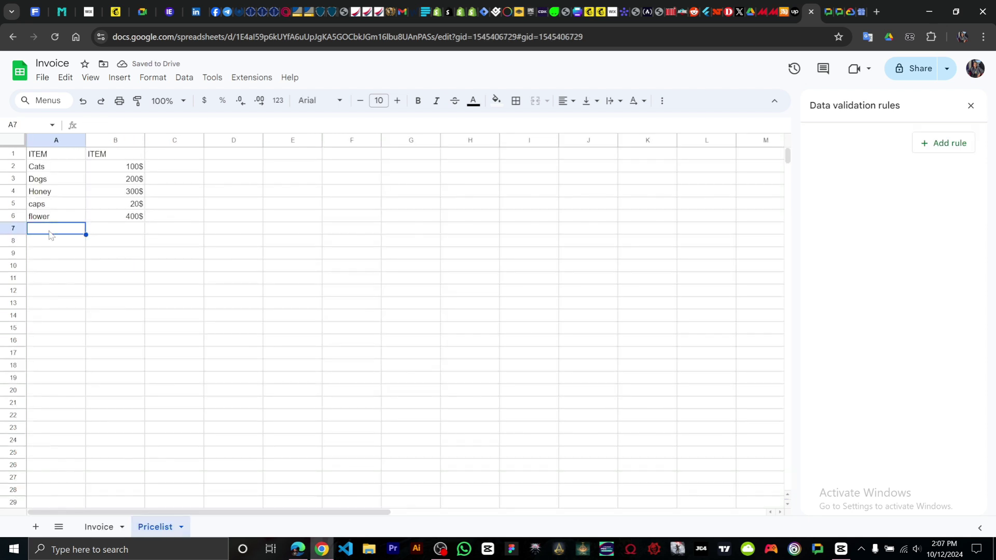
pyautogui.write('c')
pyautogui.press('BackSpace')
pyautogui.write('cars')
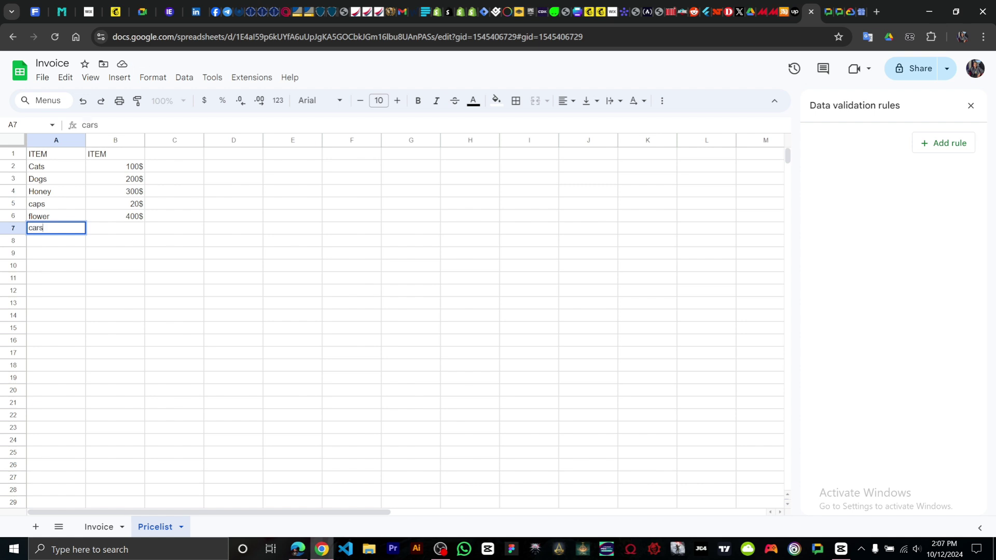
pyautogui.click(140, 232)
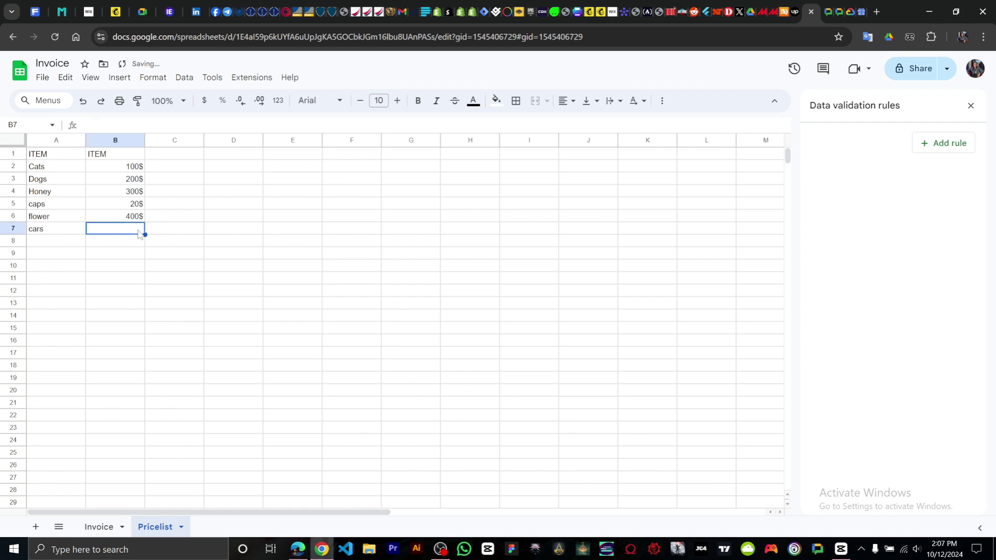
pyautogui.write('1000$')
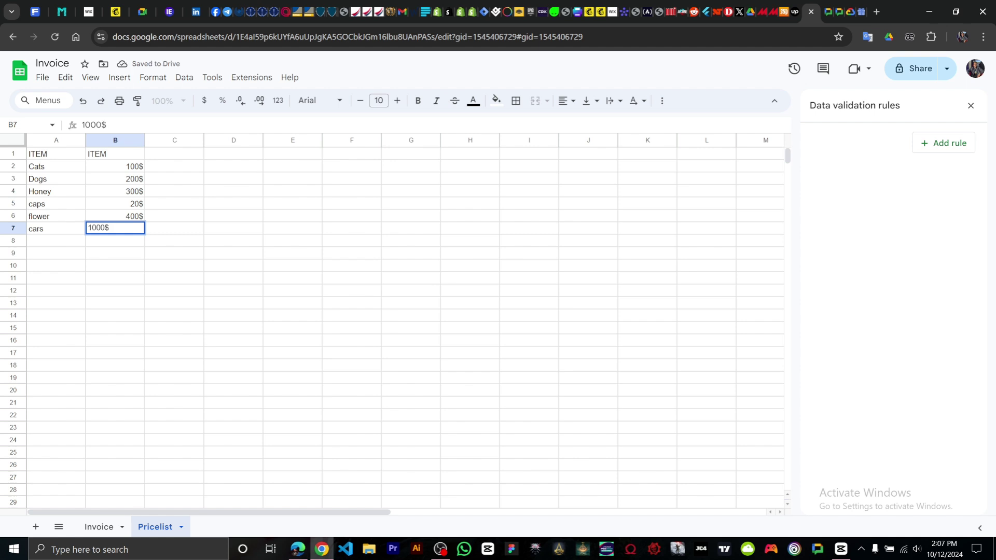
pyautogui.press('Return')
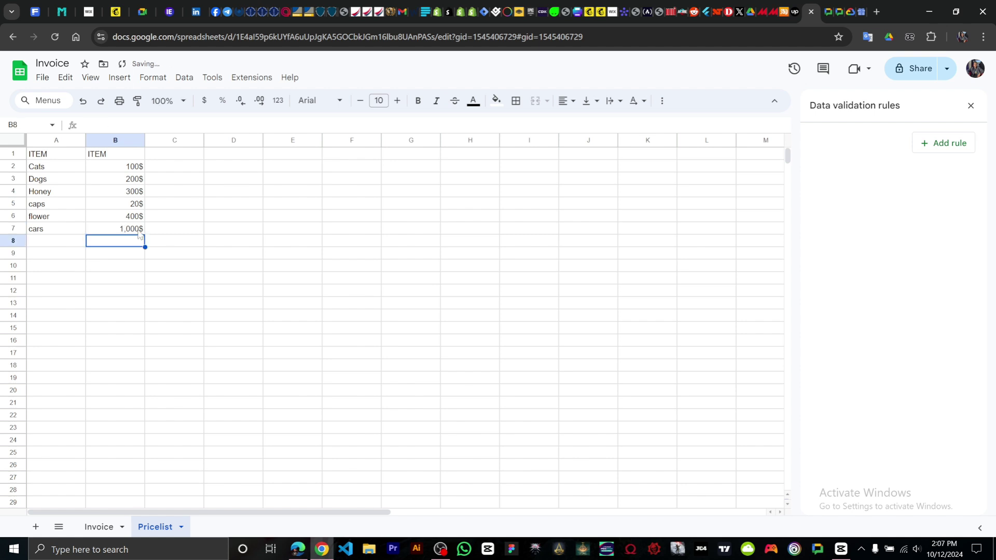
pyautogui.click(99, 526)
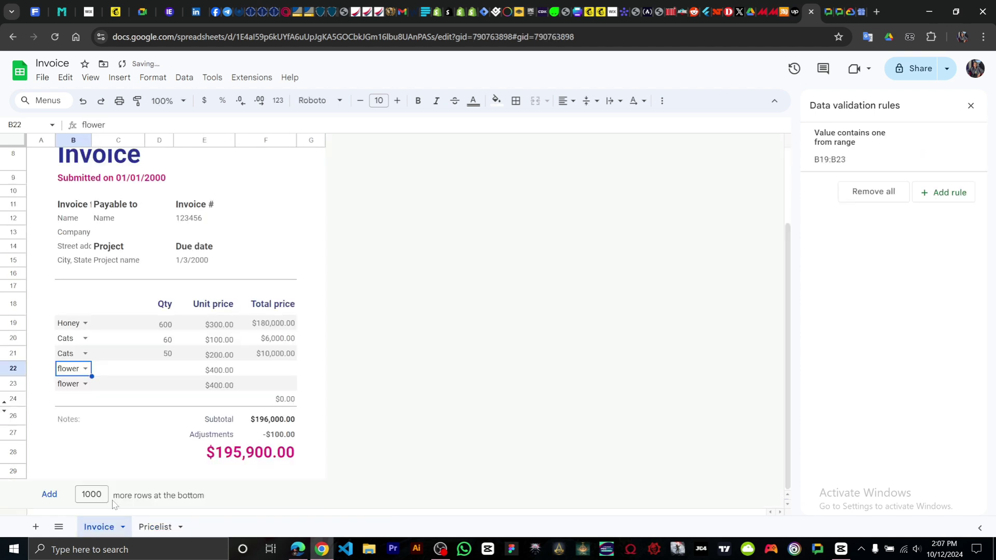
# Choose cars for the last invoice row, B23, auto-filling a $1,000.00 unit price
pyautogui.click(85, 384)
pyautogui.click(72, 495)
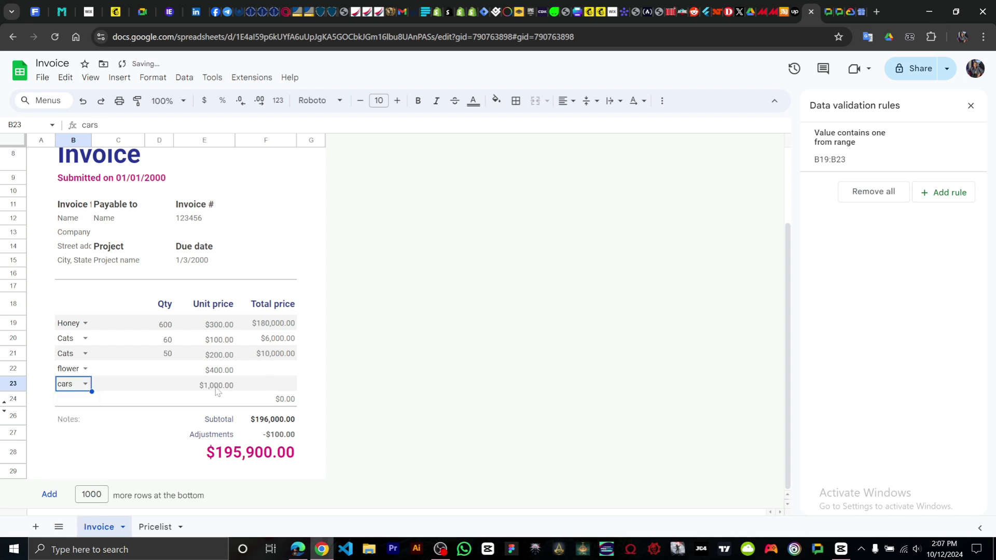